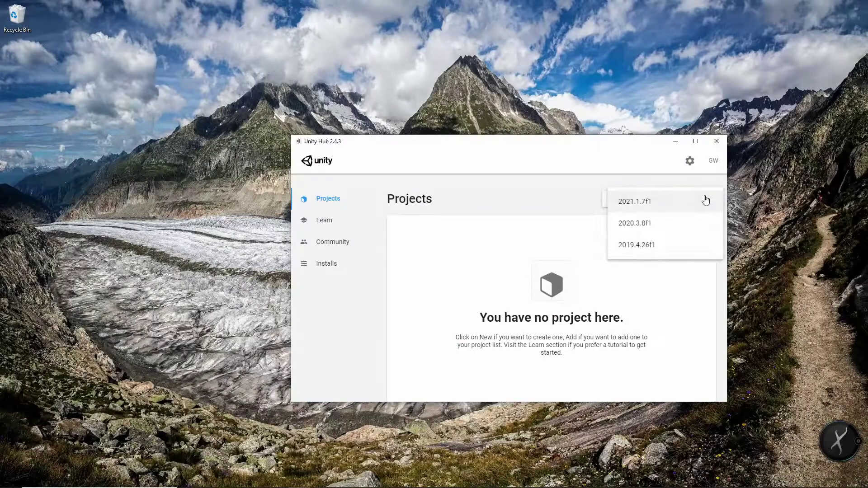
- Create a new 3D project named Star with Unity 2020.3.8f1
left_click(677, 223)
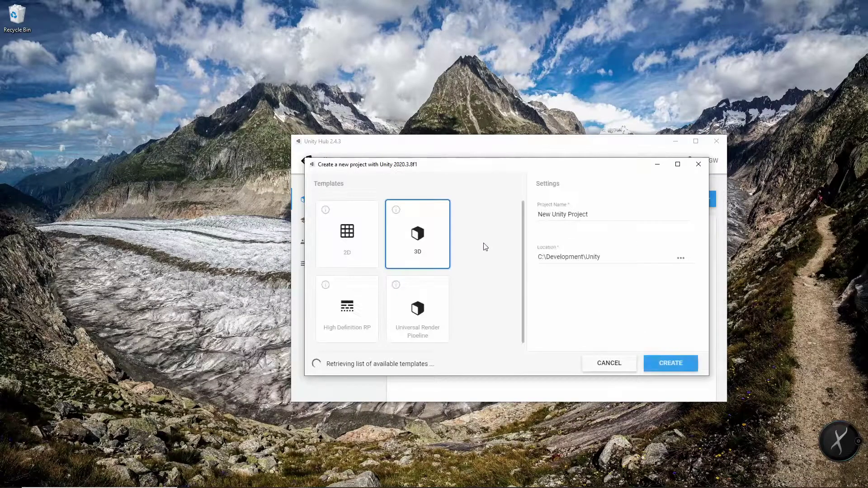
triple_click(597, 217)
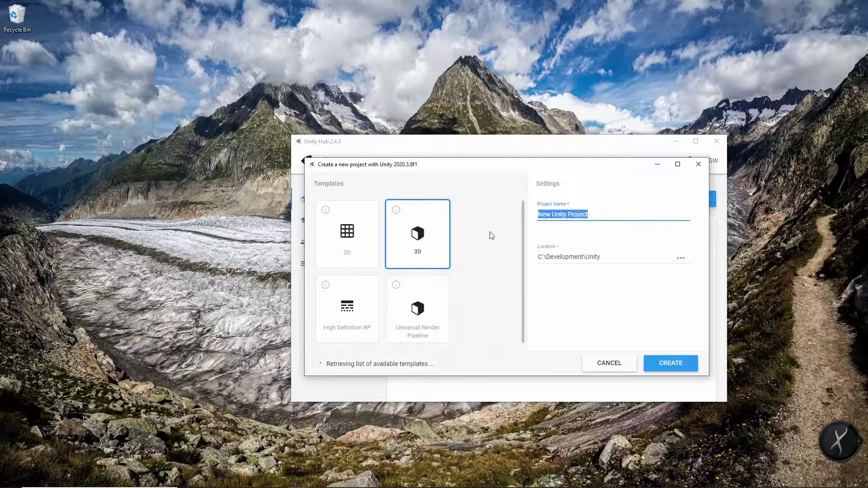
type("Star")
left_click(670, 363)
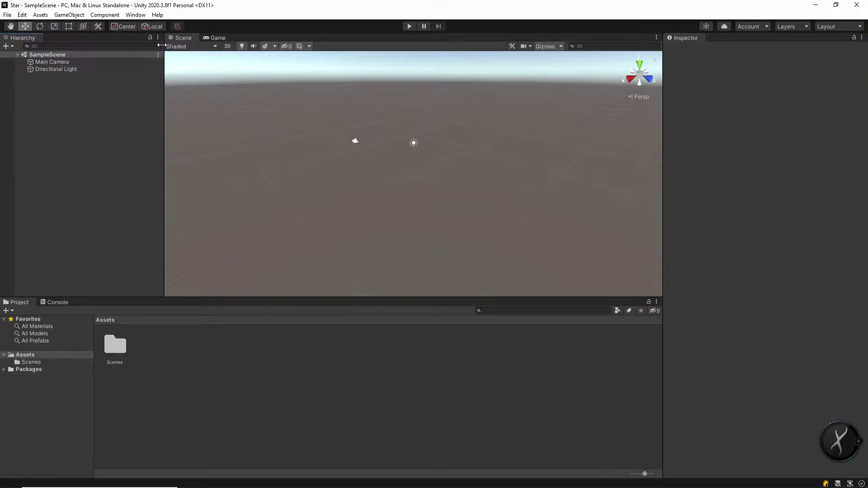
- Install the Universal RP package from the Unity Registry
left_click(138, 16)
left_click(172, 96)
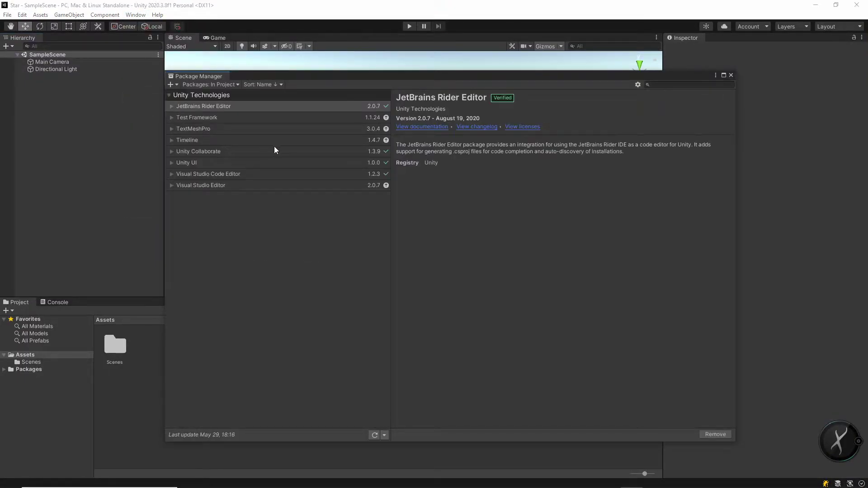
left_click(226, 84)
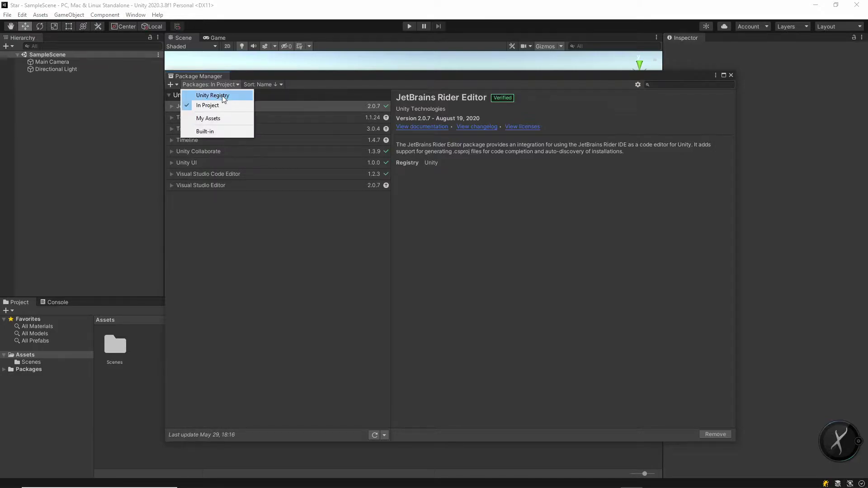
left_click(212, 92)
scroll(315, 268, "down", 10)
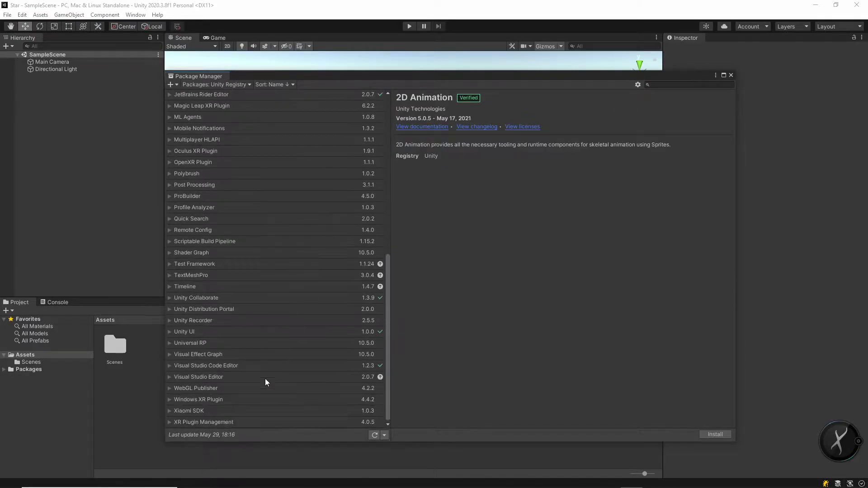
left_click(202, 345)
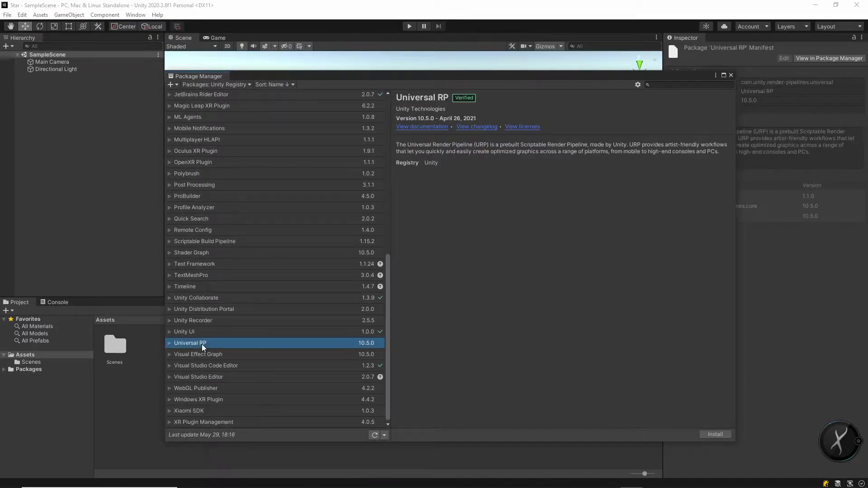
left_click(714, 433)
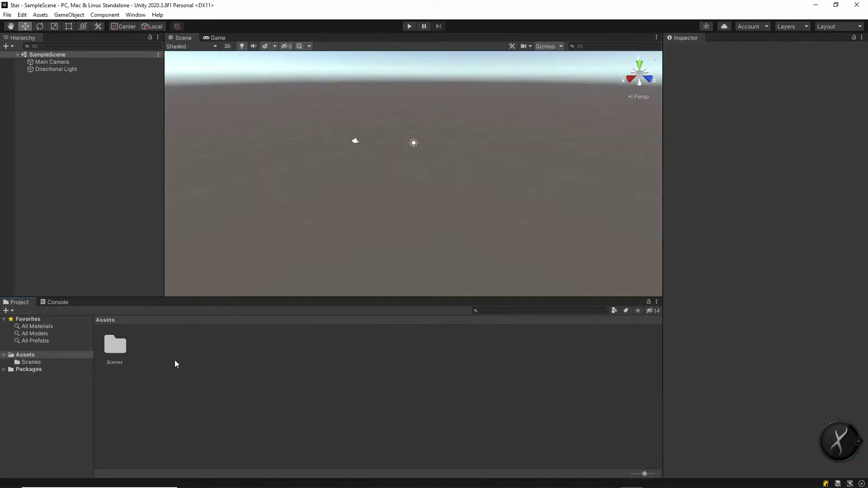
- Create a Universal Render Pipeline asset named URP in the Assets folder
right_click(174, 360)
mouse_move(266, 113)
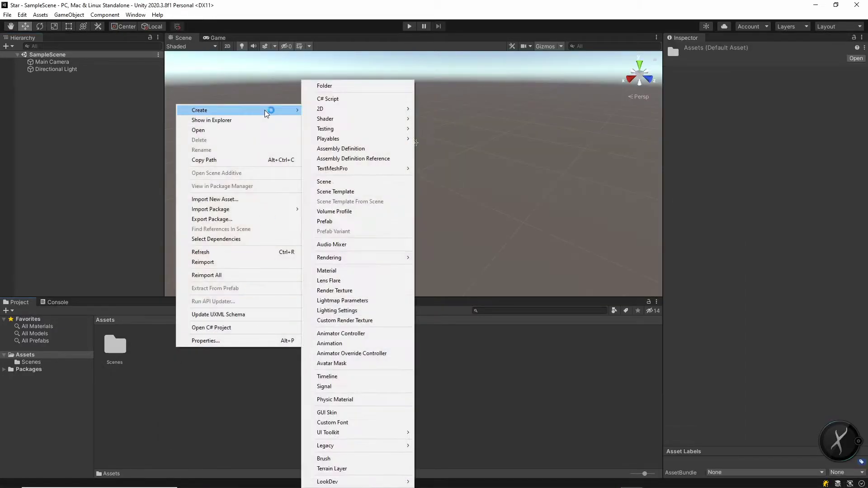
mouse_move(358, 257)
mouse_move(461, 257)
left_click(547, 256)
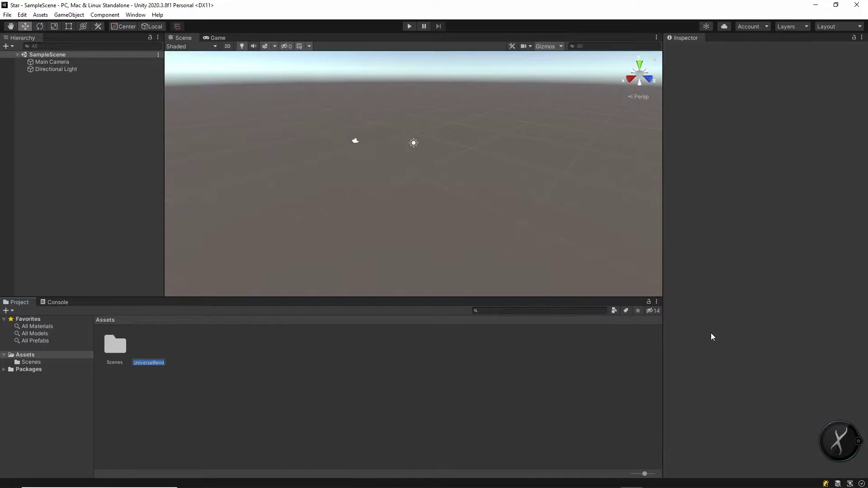
key("Return")
- Assign the URP asset as the Scriptable Render Pipeline in the project's Graphics settings
left_click(22, 14)
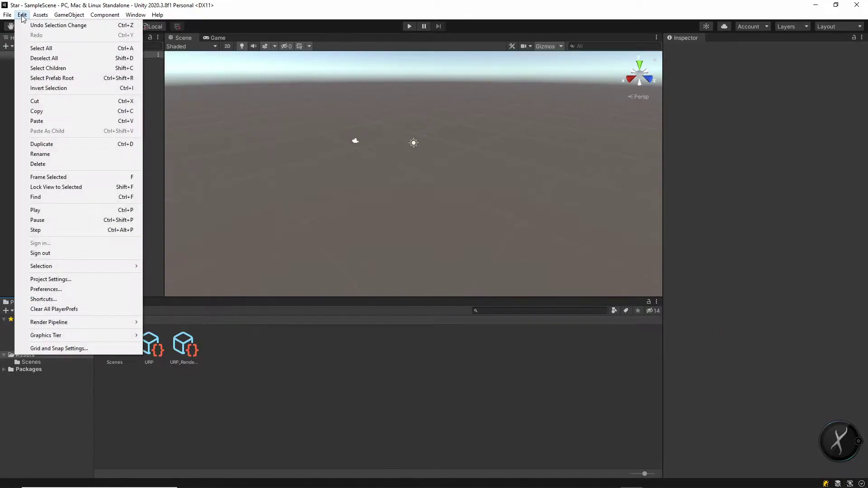
left_click(99, 280)
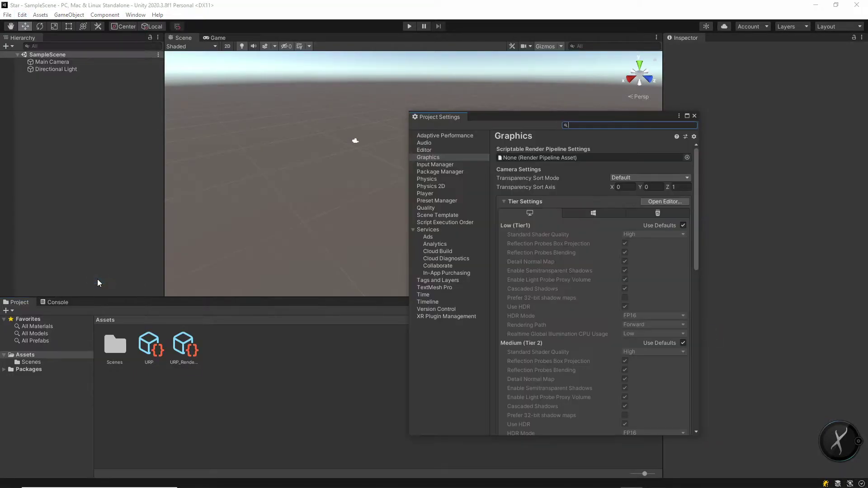
left_click(686, 157)
double_click(714, 189)
left_click(694, 115)
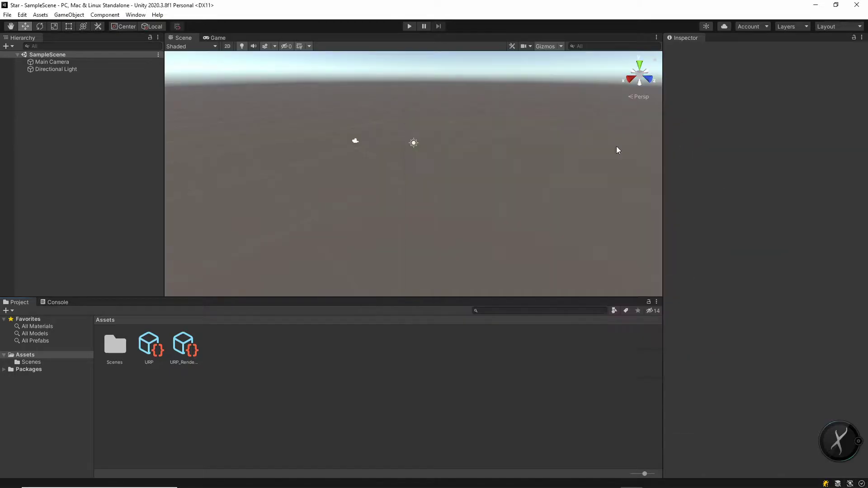
- Enable post processing on the Main Camera and delete the Directional Light from the scene
left_click(54, 62)
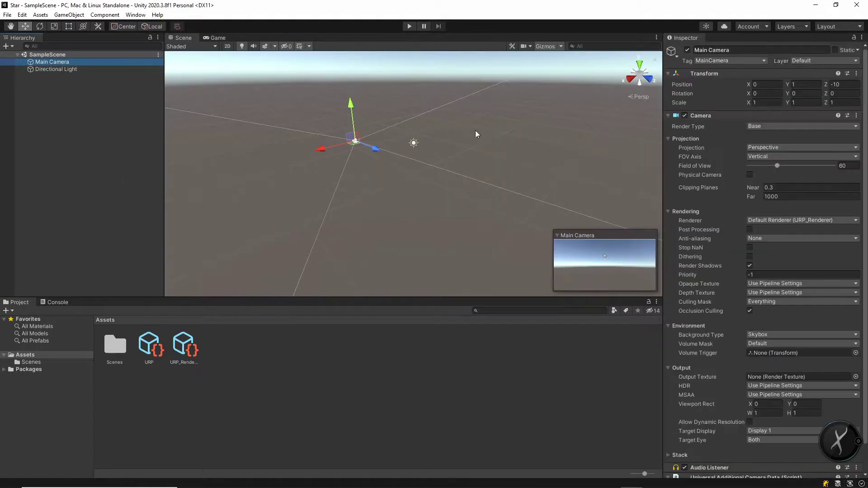
left_click(749, 229)
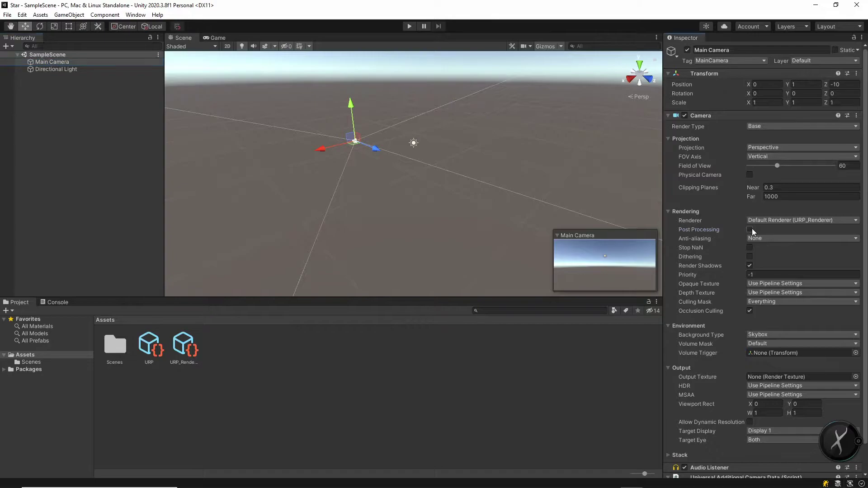
left_click(68, 106)
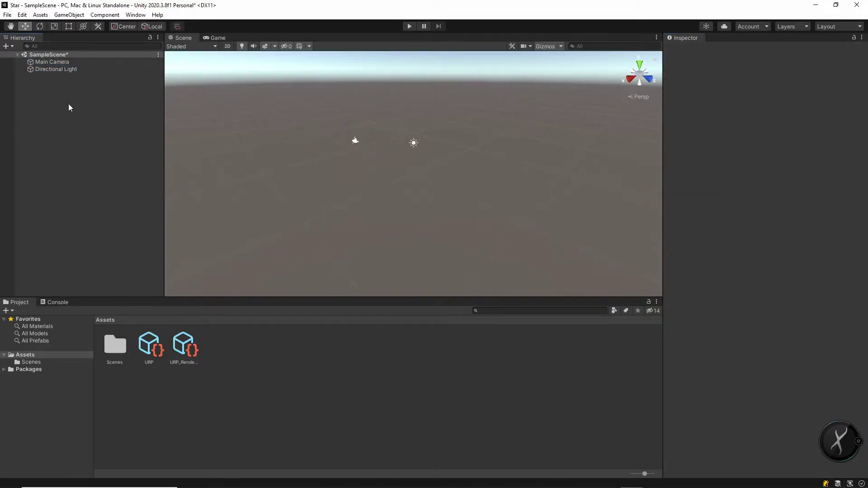
left_click(69, 69)
key("Delete")
- Import the Real Stars Skybox Lite package from My Assets into the project
left_click(136, 15)
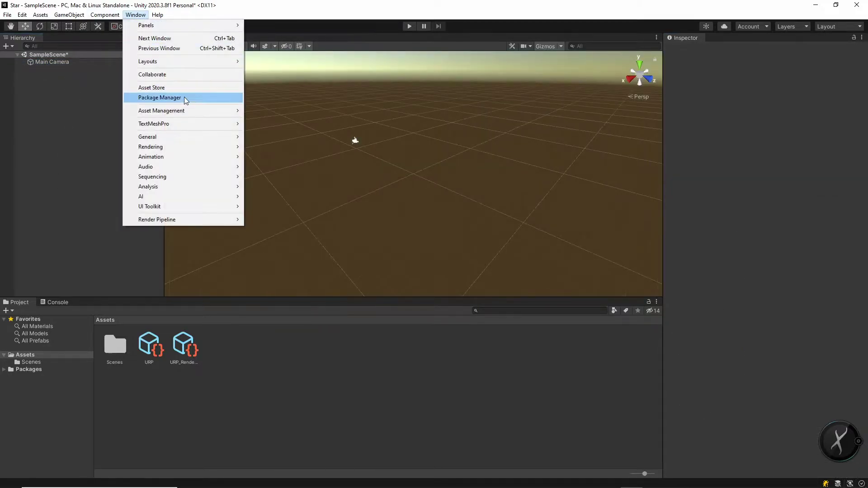
left_click(159, 97)
left_click(233, 85)
left_click(219, 116)
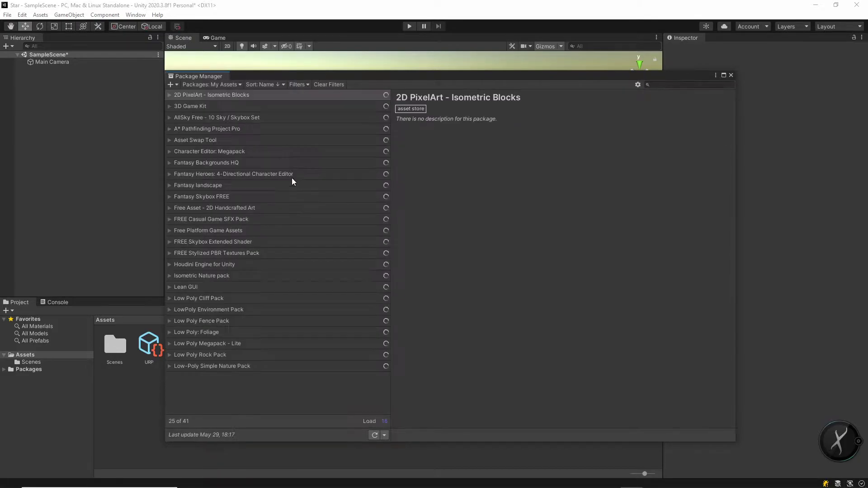
scroll(318, 364, "down", 6)
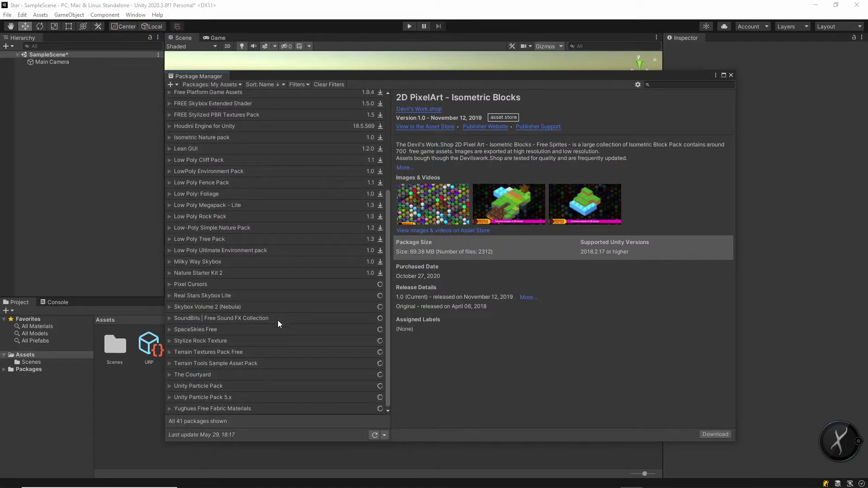
left_click(229, 296)
left_click(735, 402)
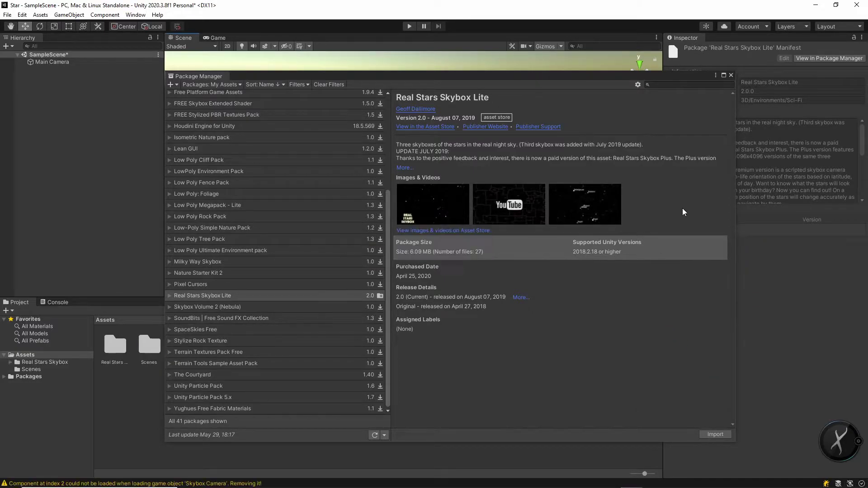
left_click(730, 75)
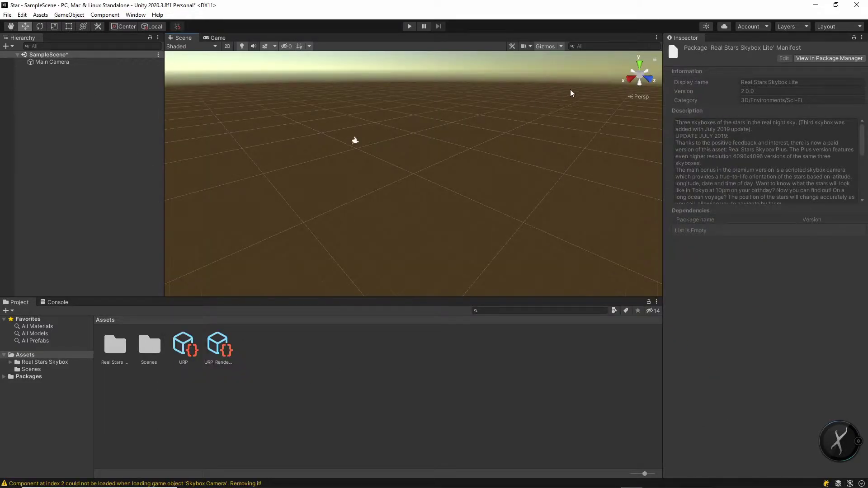
- Open the Lighting window and dock it beside the Inspector
left_click(133, 16)
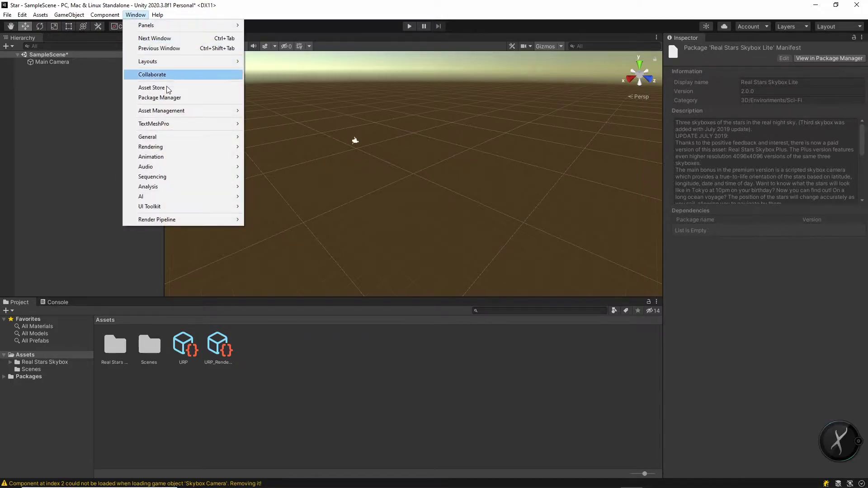
mouse_move(225, 148)
left_click(269, 146)
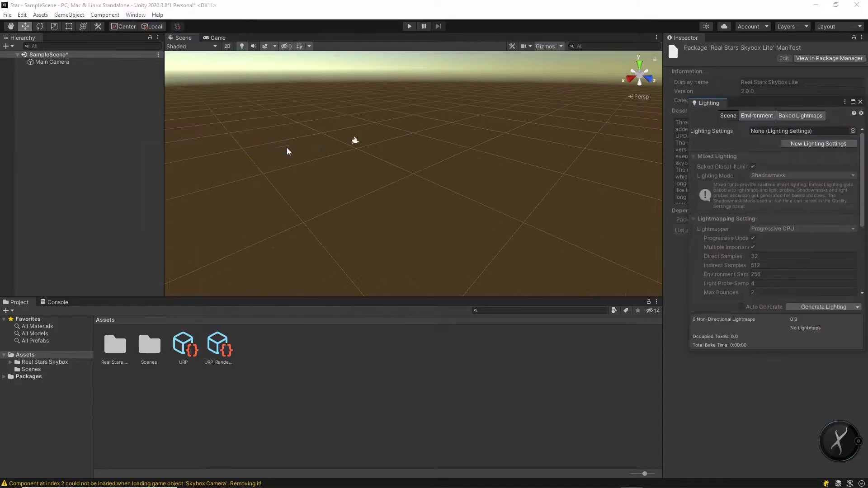
left_click_drag(712, 107, 708, 45)
- Set the environment's skybox material to StarSkybox04
left_click(752, 53)
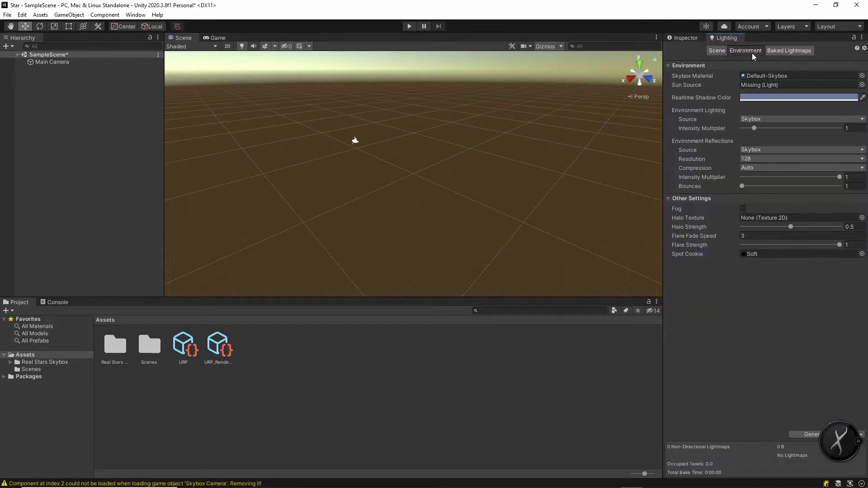
left_click(862, 76)
scroll(836, 110, "up", 5)
double_click(836, 111)
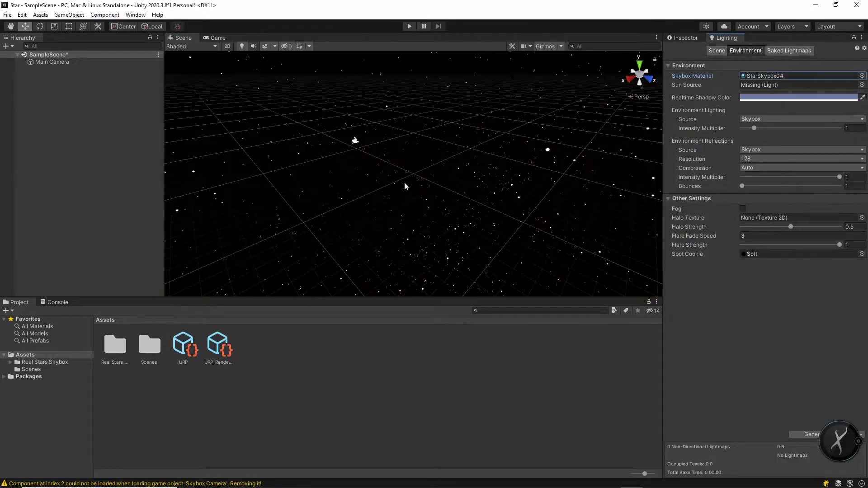
- Add a sphere at the scene origin and scale it to 5
left_click(679, 40)
left_click(107, 153)
right_click(85, 146)
mouse_move(143, 263)
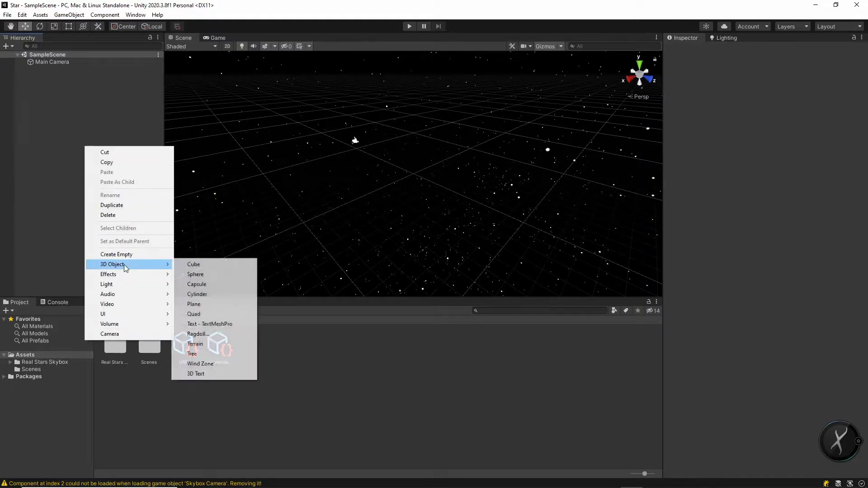
left_click(211, 277)
key("Return")
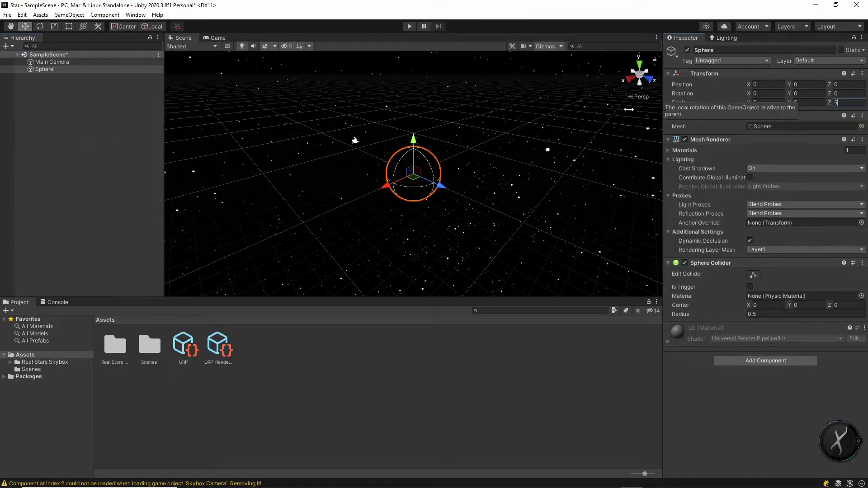
- Create a Lit Shader Graph named Sun in the Assets folder
left_click(269, 364)
right_click(269, 364)
mouse_move(366, 114)
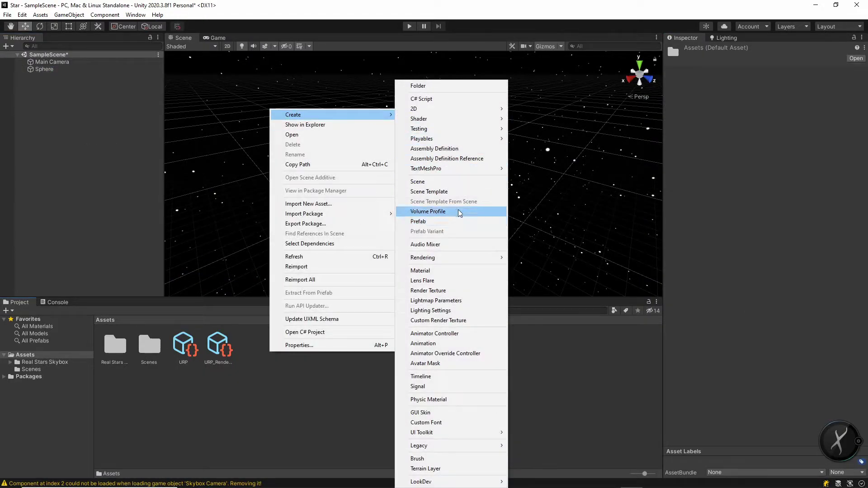
mouse_move(419, 118)
mouse_move(561, 192)
left_click(639, 205)
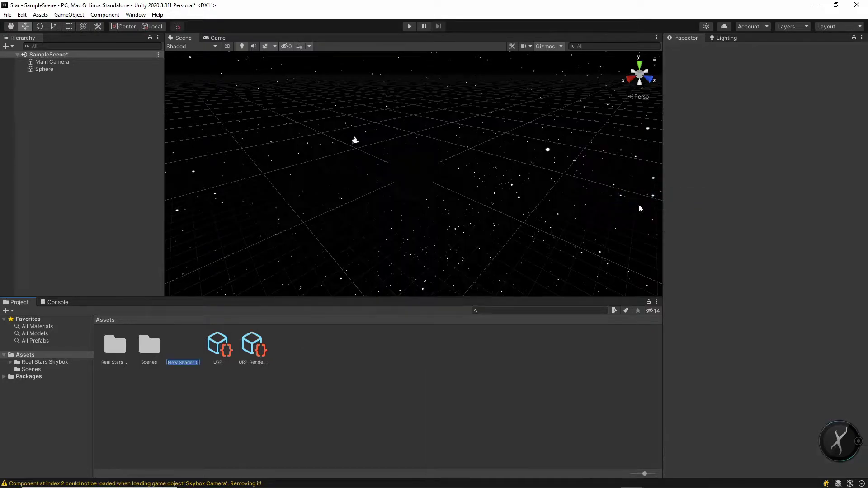
type("Sun")
key("Return")
- Create a material named Sun based on the Sun shader graph
right_click(185, 345)
mouse_move(281, 104)
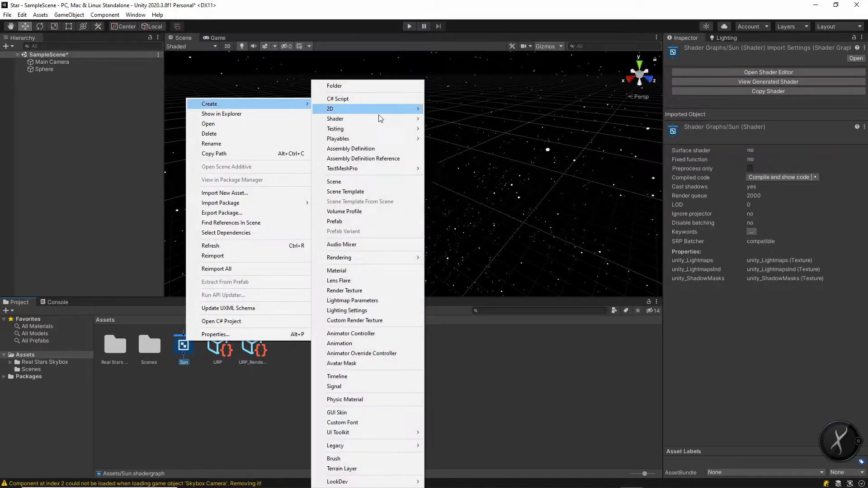
left_click(362, 270)
type("Sun")
key("Return")
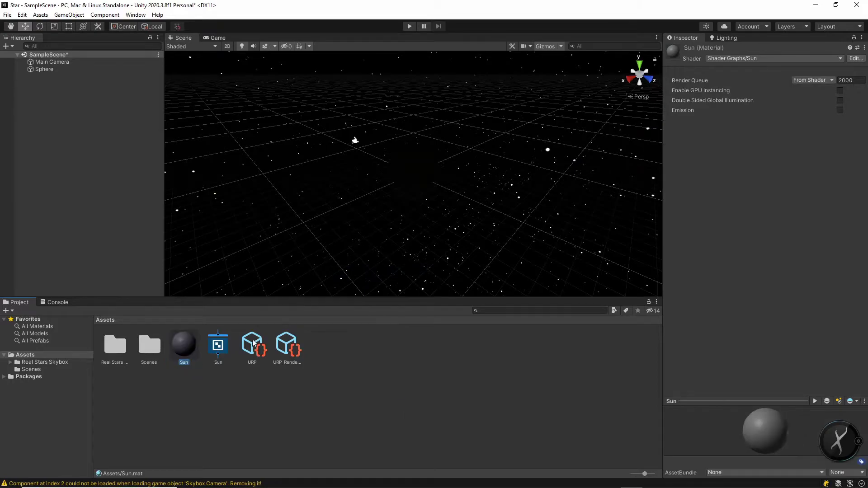
- Open the Sun shader graph for editing
left_click(218, 345)
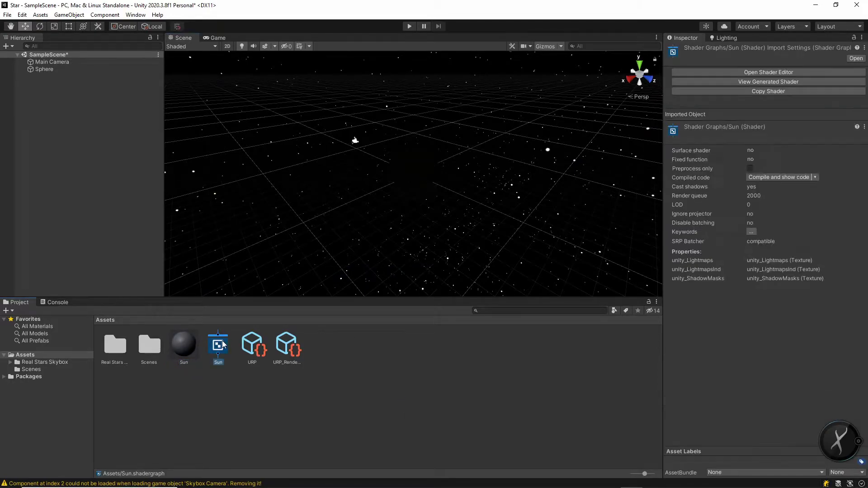
double_click(223, 345)
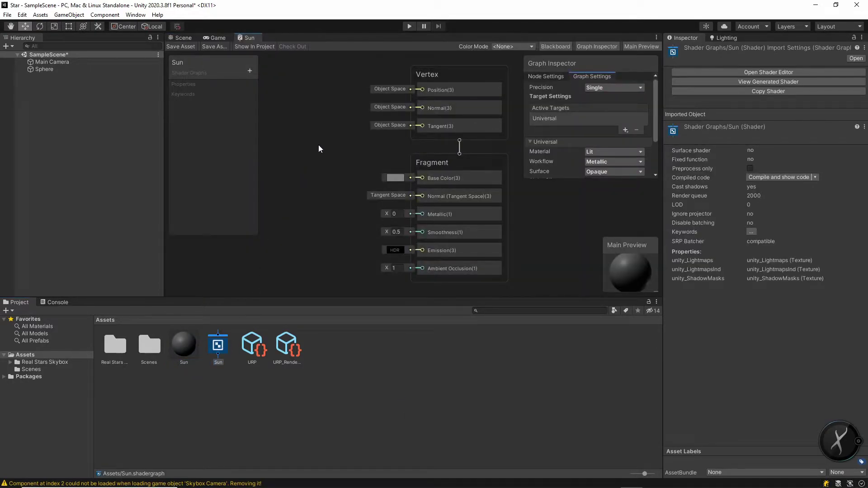
scroll(318, 149, "down", 3)
middle_click_drag(318, 143, 392, 153)
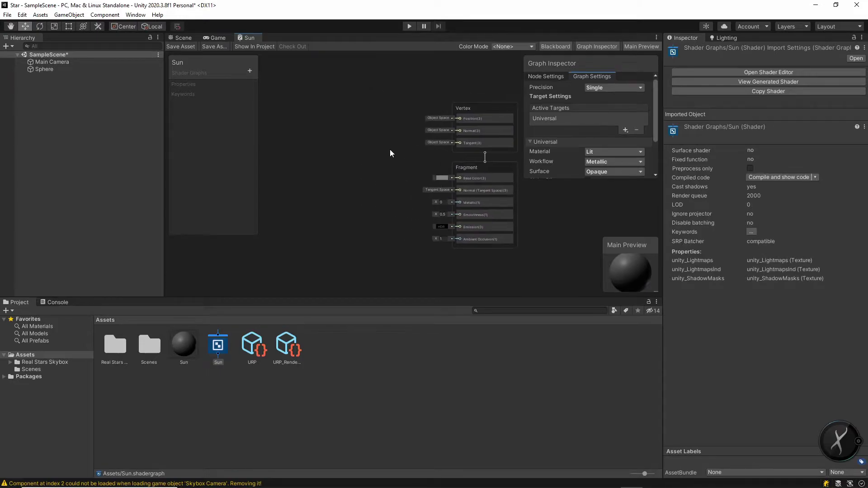
- Add a Color property named BaseColor to the Sun shader graph and switch its mode to HDR
left_click(250, 71)
left_click(265, 113)
type("BaseColor")
key("Return")
left_click(195, 98)
left_click(600, 131)
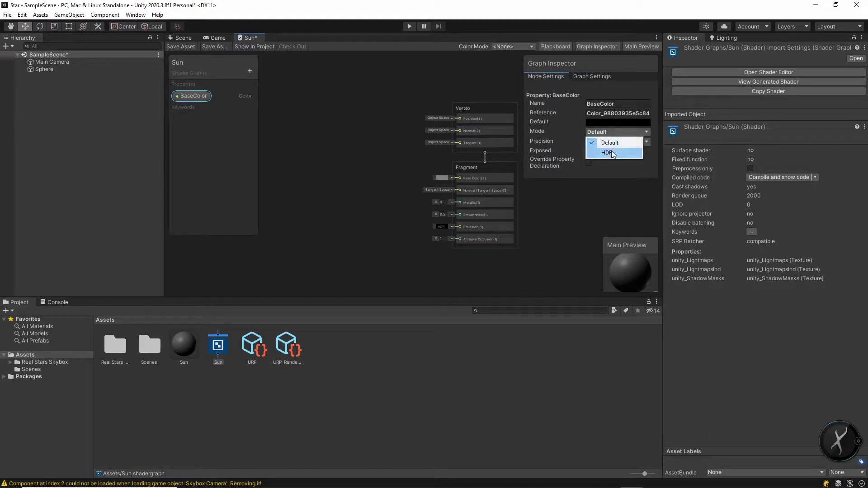
left_click(601, 151)
- Set BaseColor's default to an orange of RGB 203, 106, 30 and connect its node to the Emission input
left_click(617, 122)
left_click_drag(705, 192, 703, 172)
left_click(676, 178)
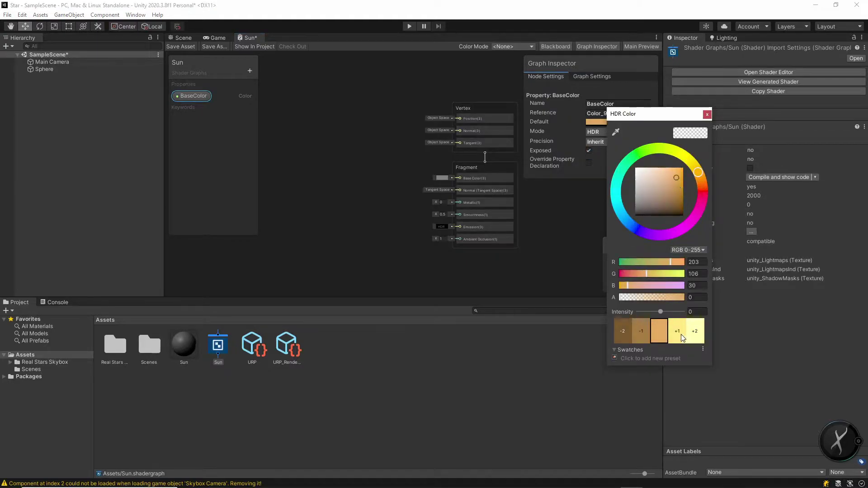
left_click(213, 92)
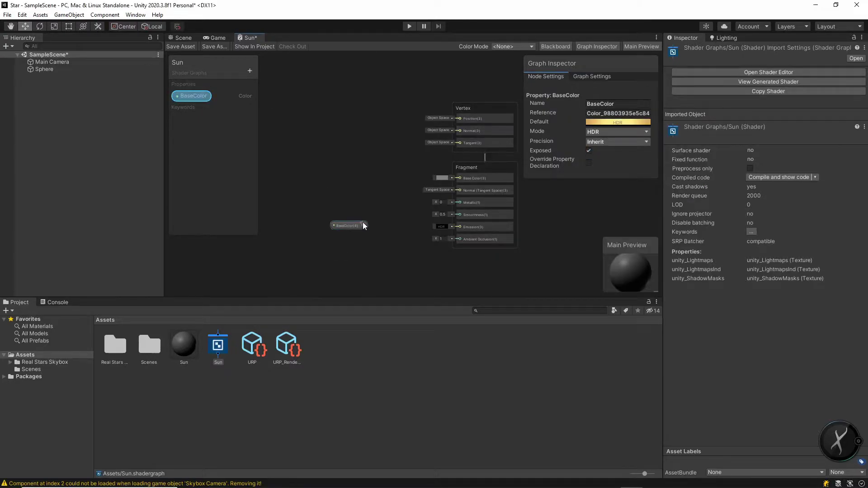
left_click_drag(364, 226, 381, 230)
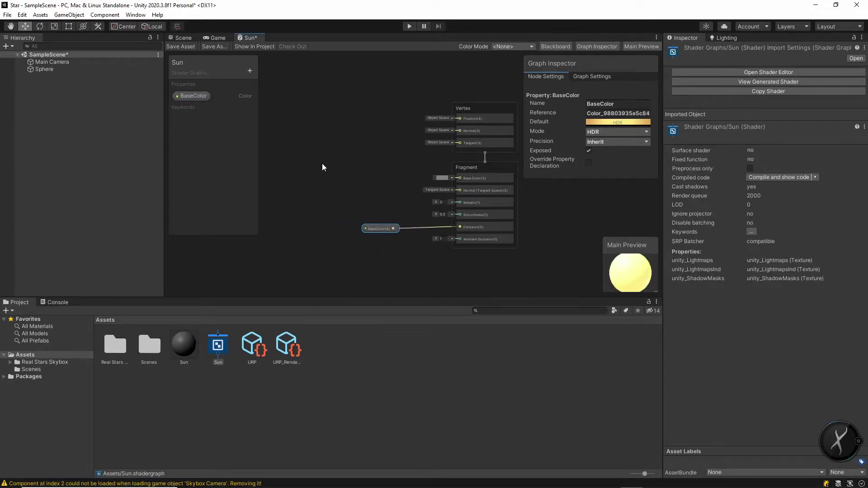
- Add a Voronoi noise node to the graph
scroll(402, 170, "up", 3)
right_click(507, 174)
left_click(531, 176)
type("Voro")
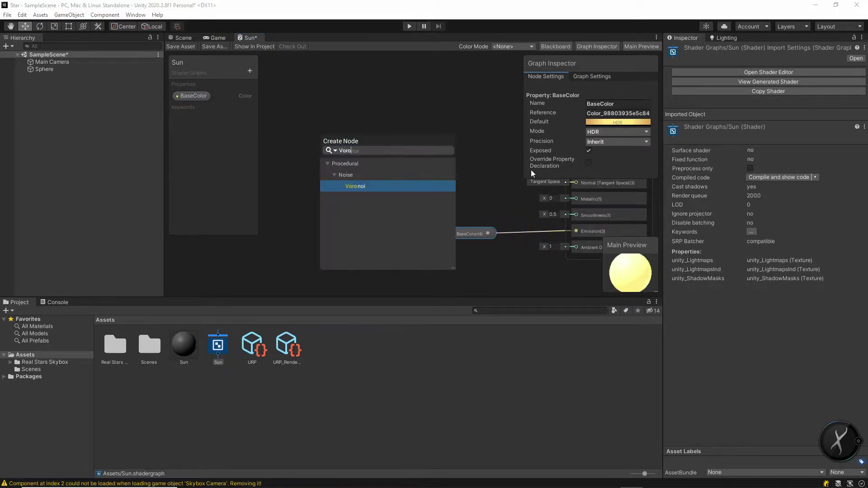
key("Return")
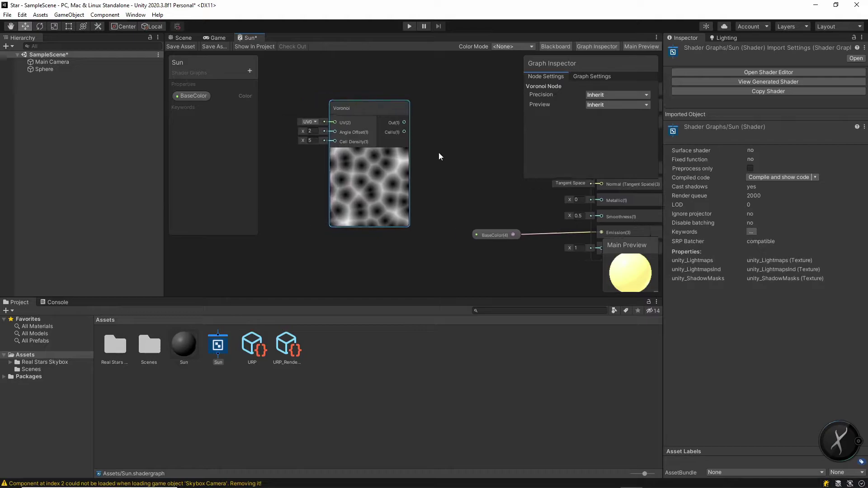
- Add a Float property named CellDensity with default 5 and connect it to the Voronoi node's Cell Density input
middle_click_drag(438, 153, 484, 147)
scroll(472, 135, "up", 1)
left_click(247, 71)
left_click(292, 80)
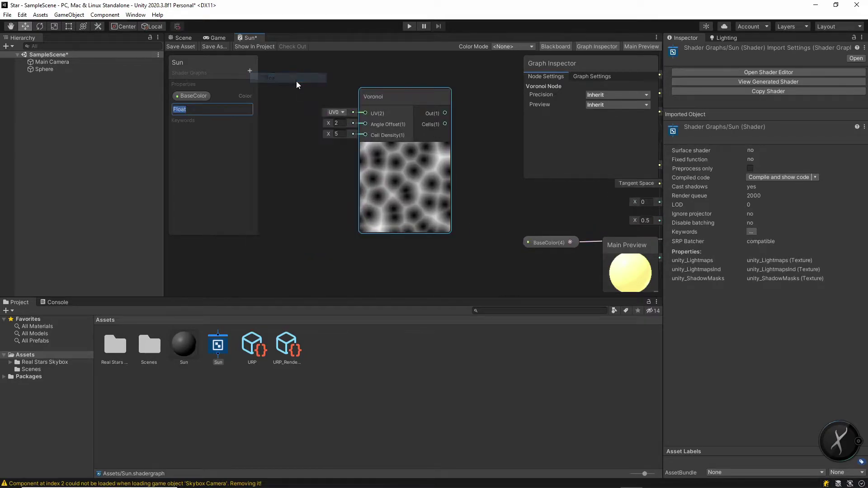
type("CellDensity")
key("Return")
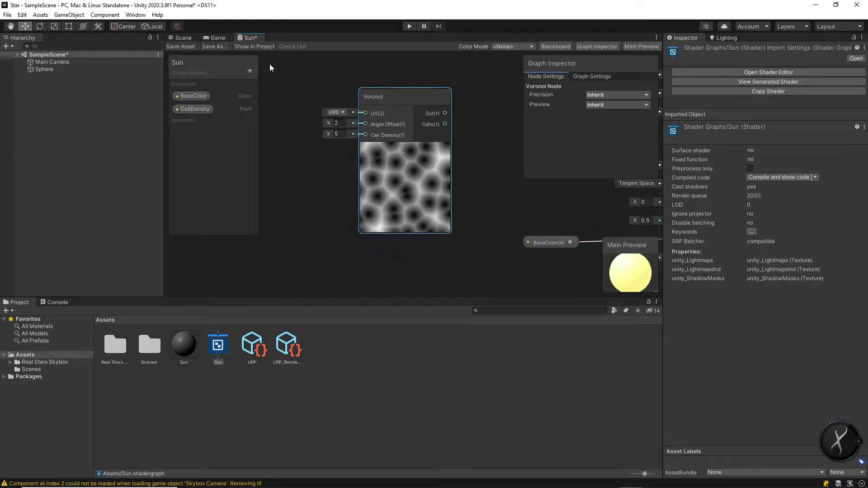
left_click_drag(257, 267, 365, 135)
left_click_drag(299, 202, 317, 224)
- Create a Power node fed by the Voronoi output into input A and line it up beside the Voronoi node
middle_click_drag(402, 170, 331, 171)
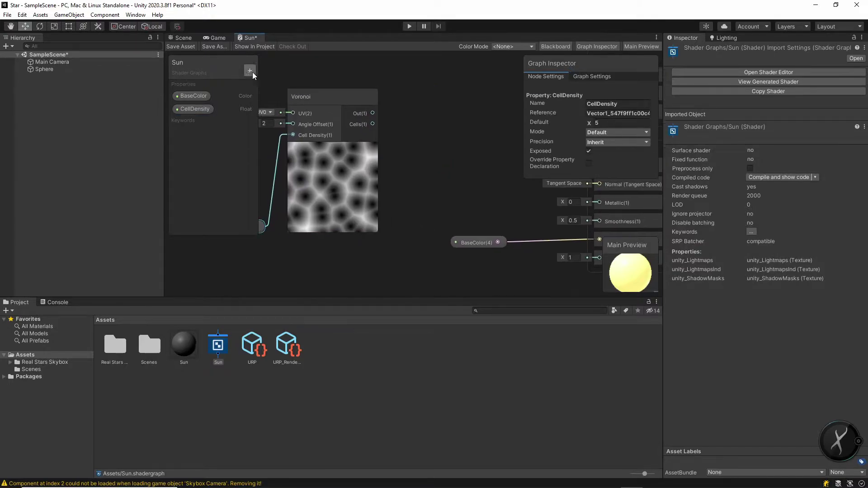
left_click_drag(374, 113, 429, 113)
type("Power")
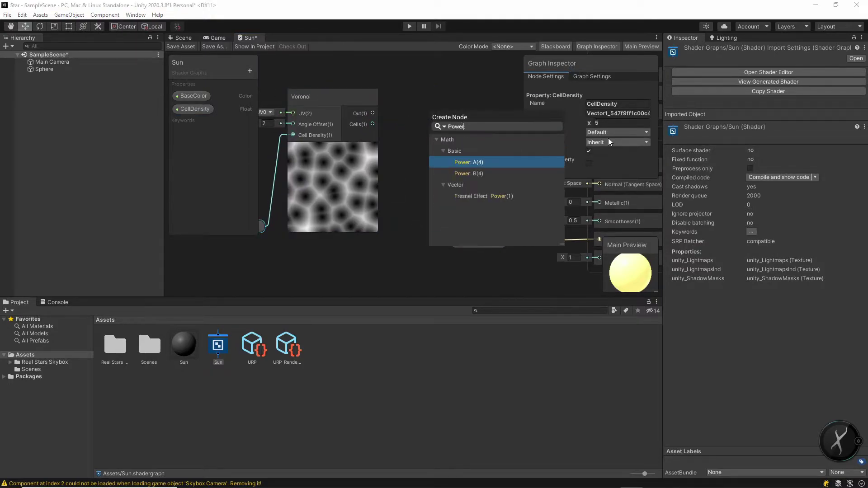
key("Return")
scroll(447, 81, "down", 2)
middle_click_drag(457, 106, 456, 133)
left_click_drag(456, 133, 453, 121)
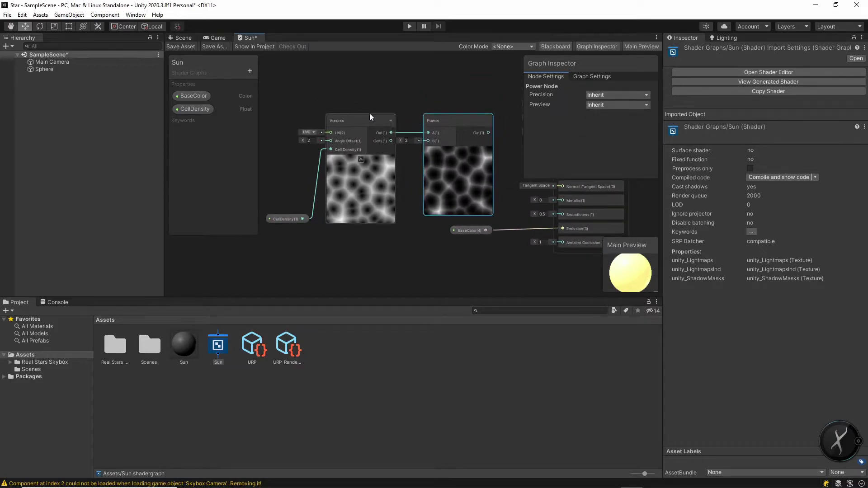
- Spread out the Voronoi and Power nodes and move the BaseColor node lower, closer to the Fragment block
left_click_drag(296, 93, 453, 232)
left_click_drag(449, 115, 403, 114)
left_click(419, 236)
left_click(420, 230)
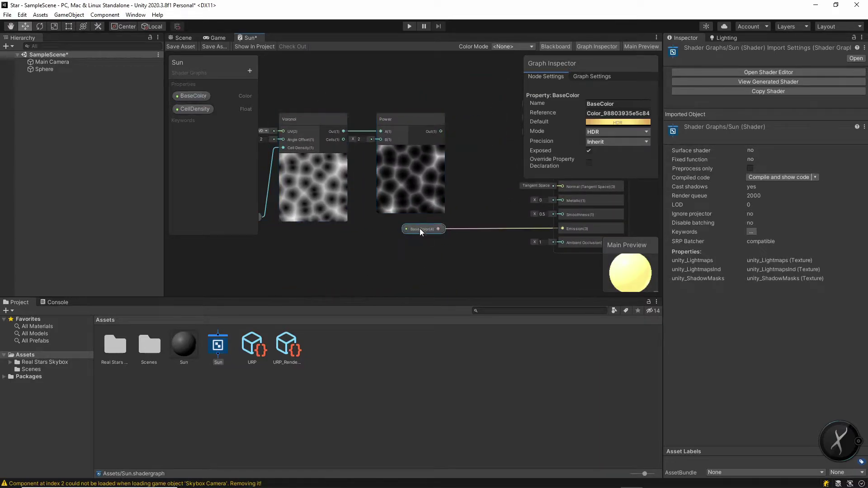
left_click_drag(420, 229, 480, 248)
left_click_drag(410, 118, 444, 118)
- Add a Float property named SolarFlare with default 2 and connect it to the Power node's B input
left_click(250, 71)
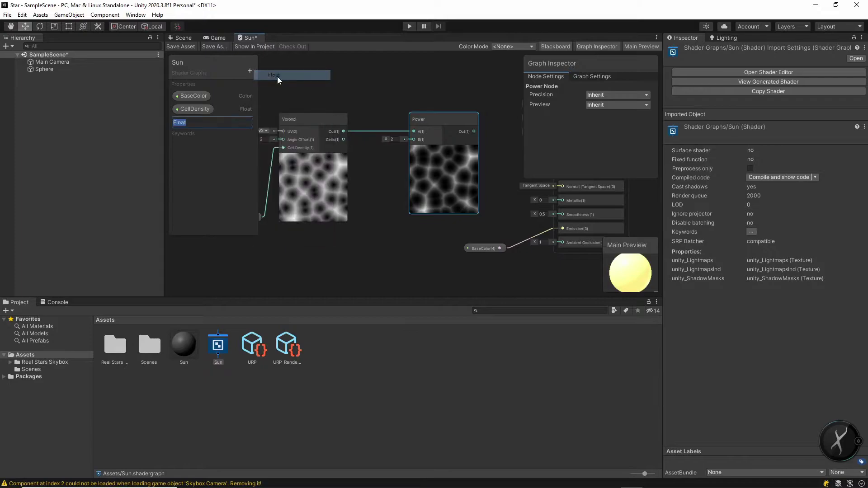
left_click(308, 79)
type("SolarFlare")
key("Return")
right_click(187, 121)
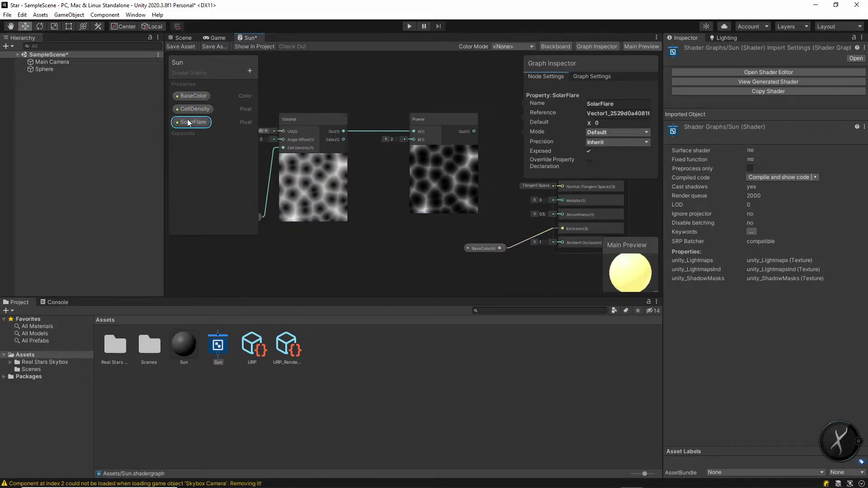
left_click(600, 123)
type("2")
key("Return")
left_click_drag(317, 256, 373, 226)
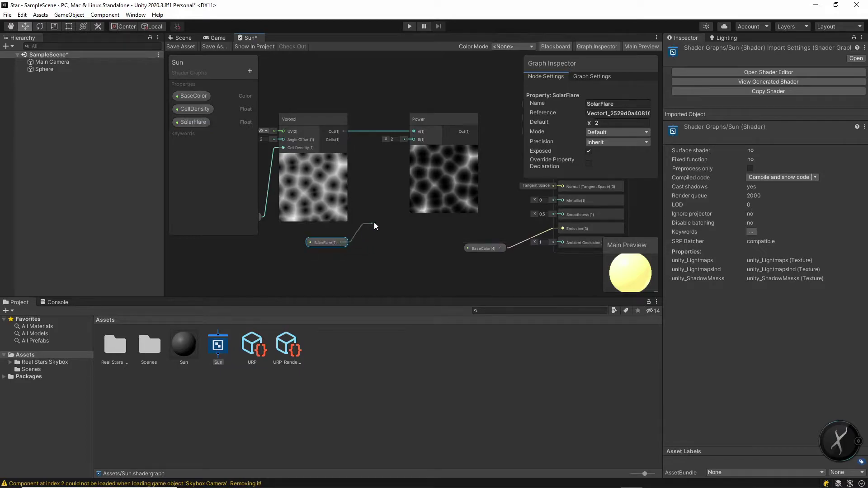
left_click_drag(442, 118, 408, 119)
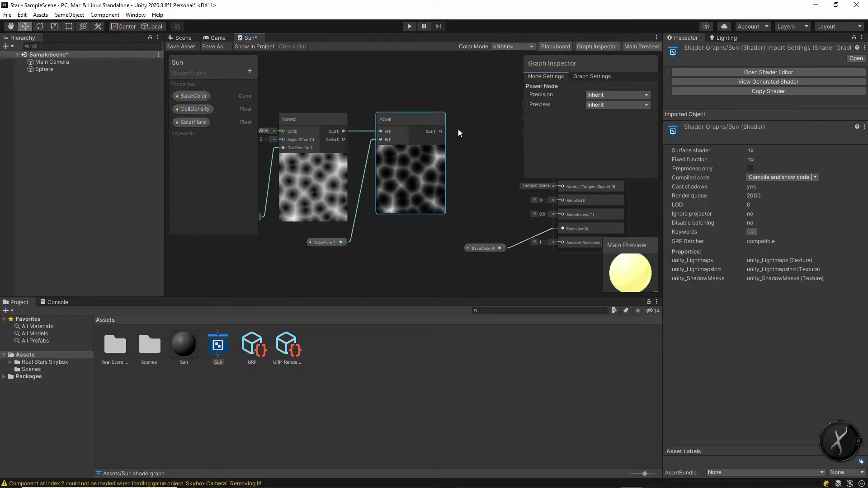
- Add a Color property named CellColor and switch its mode to HDR
middle_click_drag(383, 101, 313, 107)
left_click(250, 70)
left_click(267, 82)
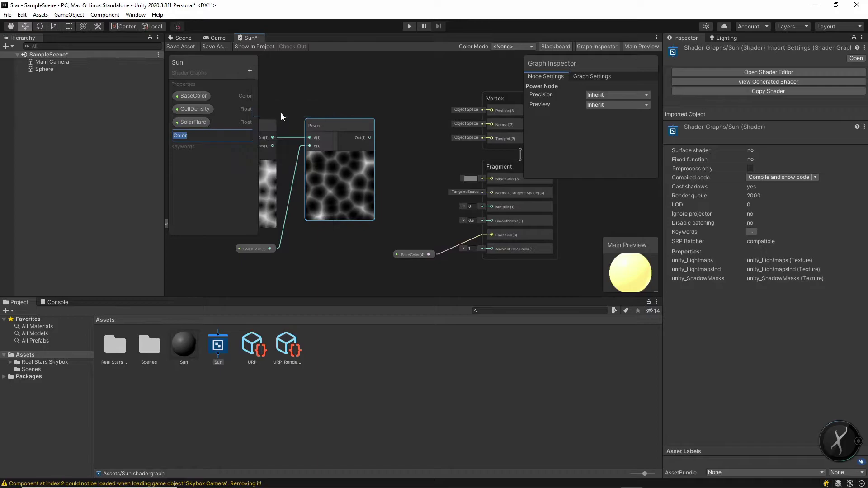
type("Cell")
key("Return")
left_click(192, 135)
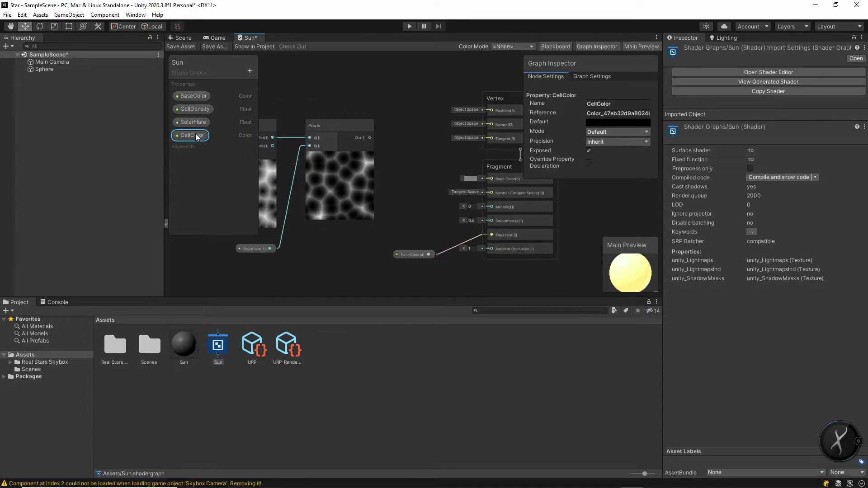
left_click(622, 153)
- Set CellColor's default to a red-orange of RGB 128, 20, 2 with HDR intensity 1
left_click(620, 123)
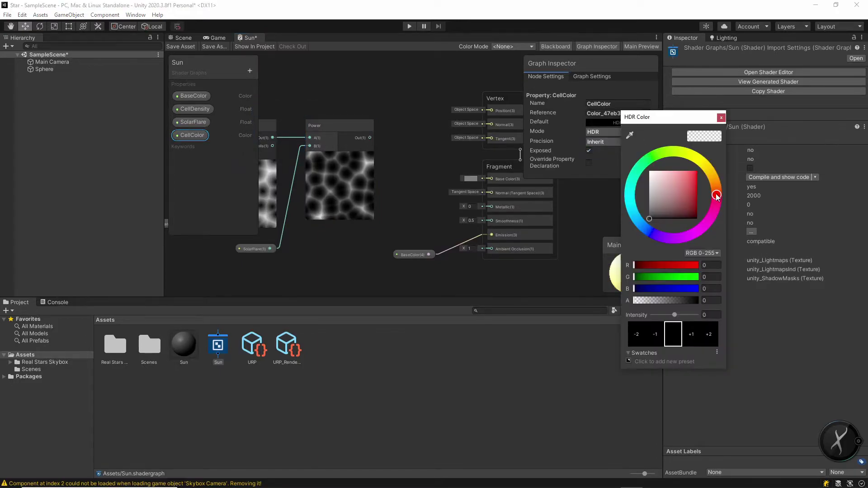
mouse_move(717, 197)
left_mouse_down()
mouse_move(716, 188)
mouse_move(696, 195)
left_mouse_up()
left_click(690, 334)
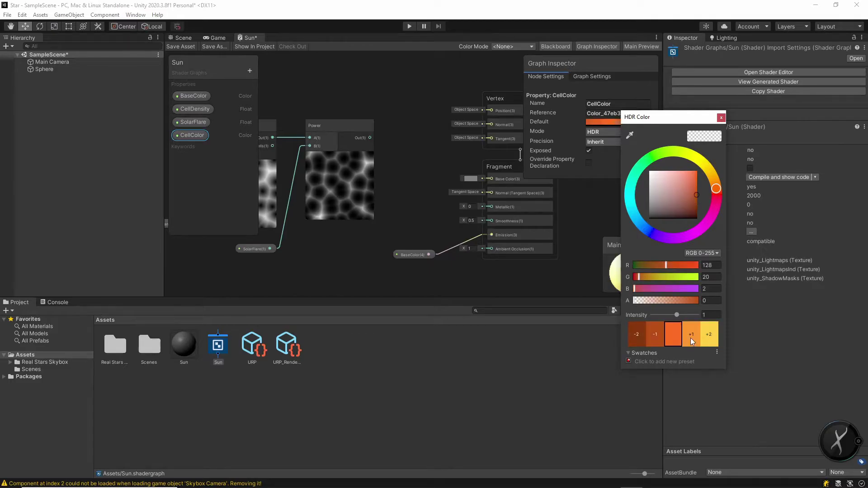
left_click(720, 117)
- Multiply the Power output by CellColor using a new Multiply node
left_click_drag(369, 137, 401, 138)
type("mul")
key("Return")
left_click_drag(195, 136, 280, 216)
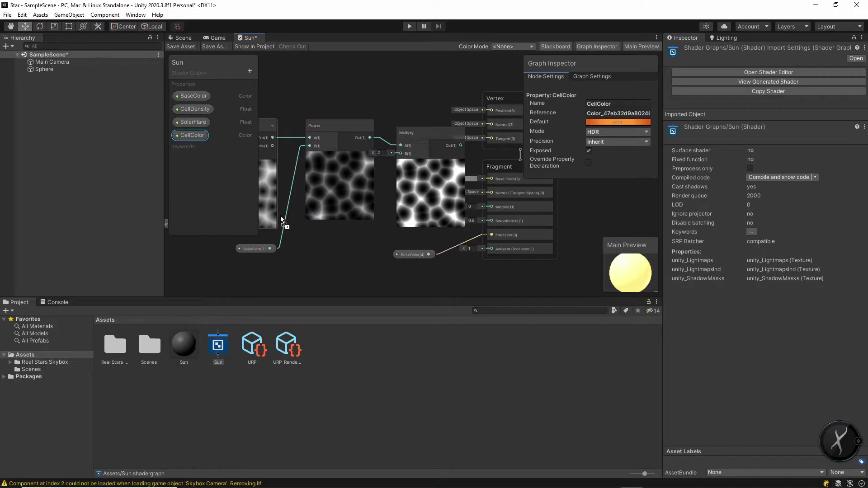
left_click_drag(399, 155, 400, 154)
- Shift the whole Voronoi, Power and Multiply node chain away from the Fragment block to free up space
scroll(375, 93, "down", 2)
middle_click_drag(358, 76, 460, 84)
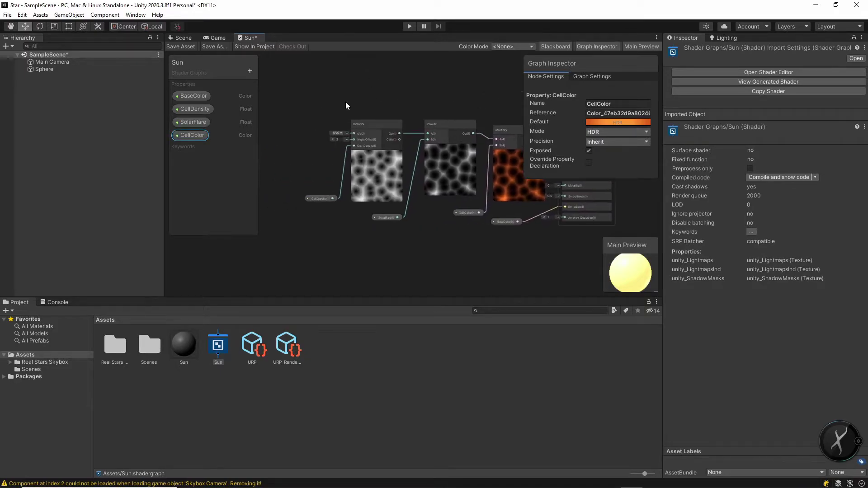
left_click_drag(290, 88, 483, 251)
left_click_drag(457, 119, 387, 111)
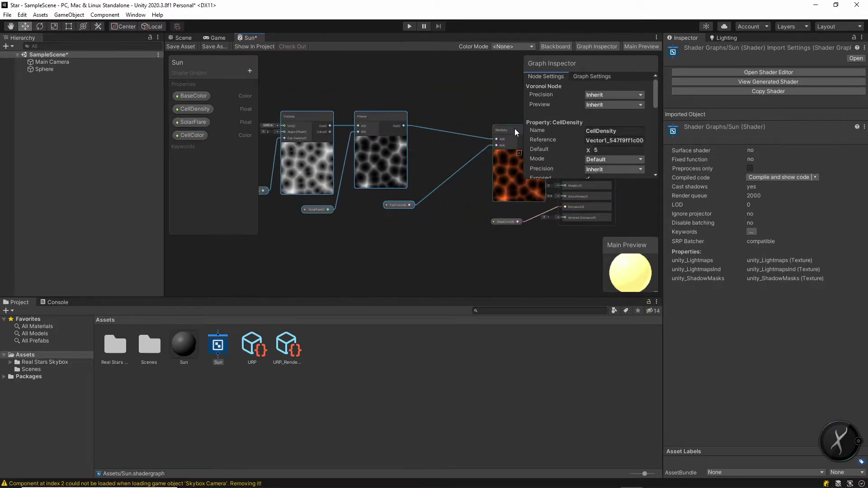
left_click_drag(515, 128, 449, 116)
left_click(482, 93)
- Create an Add node that sums the Multiply output and BaseColor
middle_click_drag(481, 133, 371, 150)
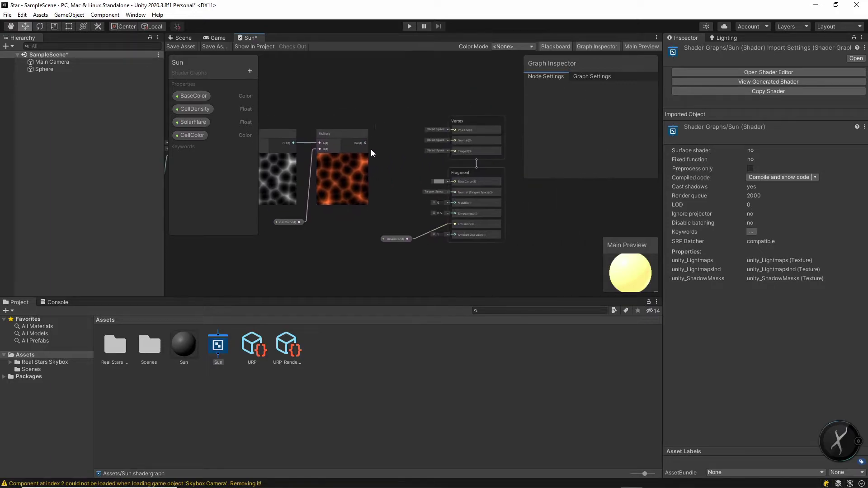
left_click_drag(387, 154, 388, 155)
type("add")
left_click(454, 200)
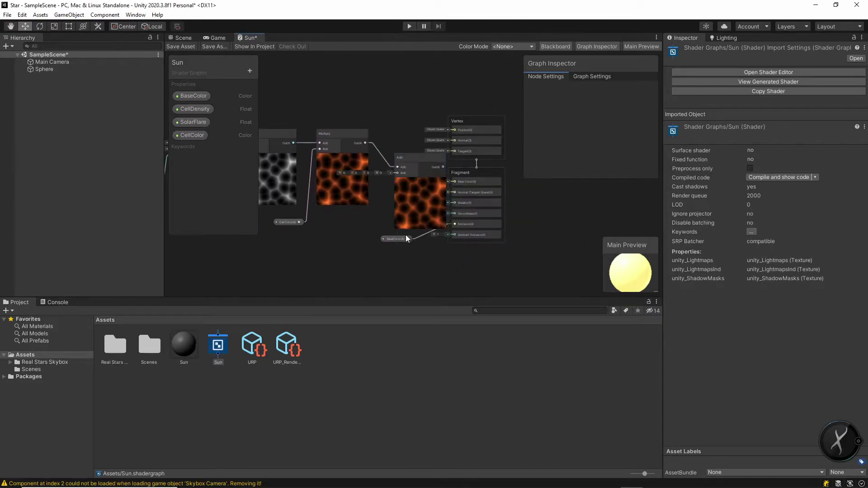
left_click_drag(391, 239, 397, 172)
- Move the Vertex and Fragment blocks farther out and connect the Add output to Emission in place of BaseColor
left_click_drag(455, 102, 475, 227)
left_click_drag(484, 171, 532, 171)
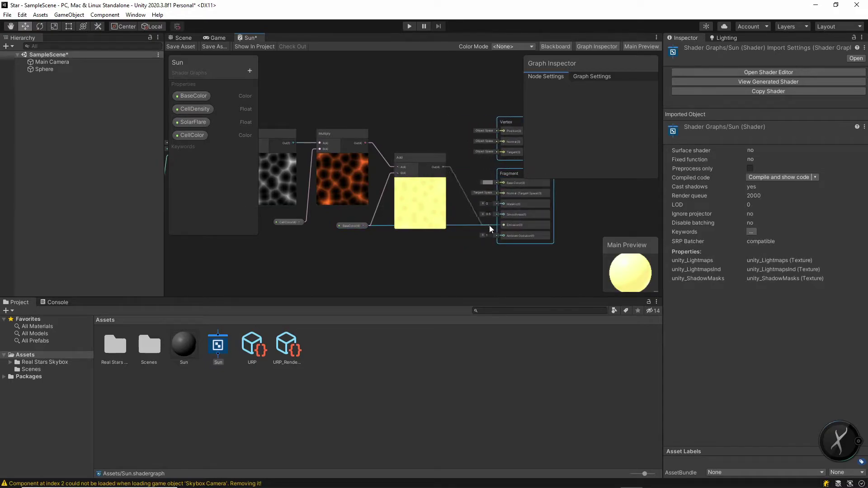
scroll(448, 242, "up", 5)
middle_click_drag(447, 252, 488, 282)
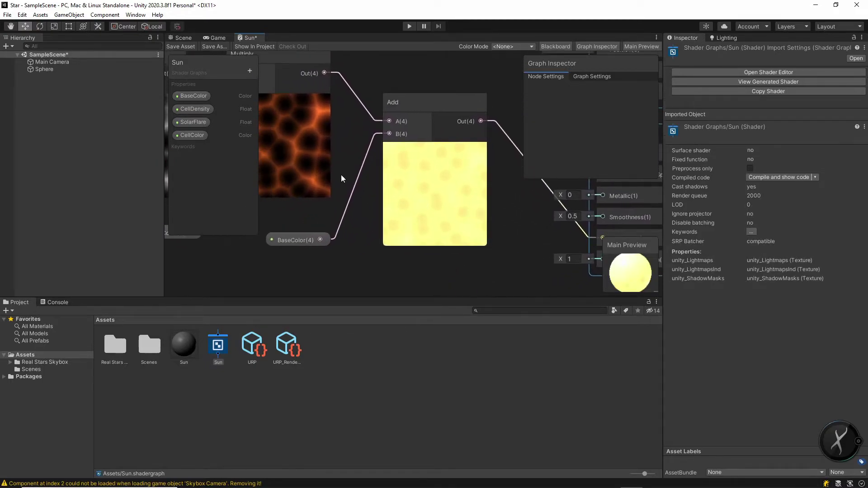
middle_click_drag(349, 188, 246, 218)
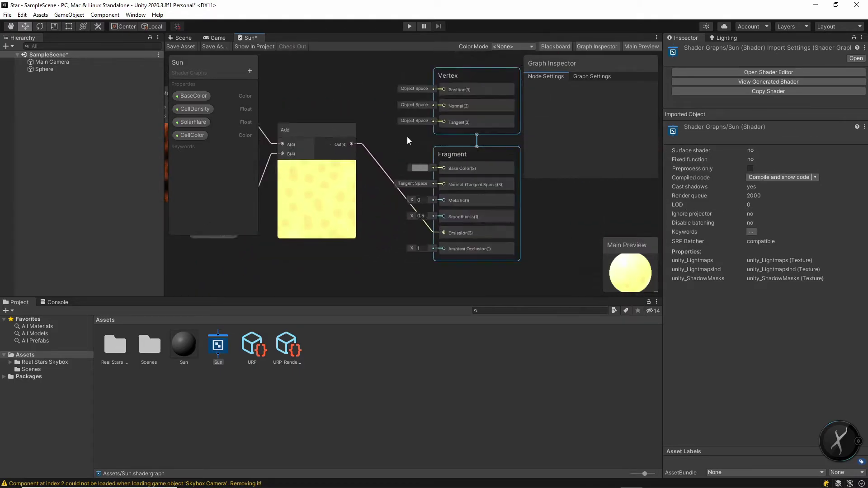
- Save the Sun shader graph and examine the sphere up close in the Scene view
left_click(187, 45)
left_click(188, 38)
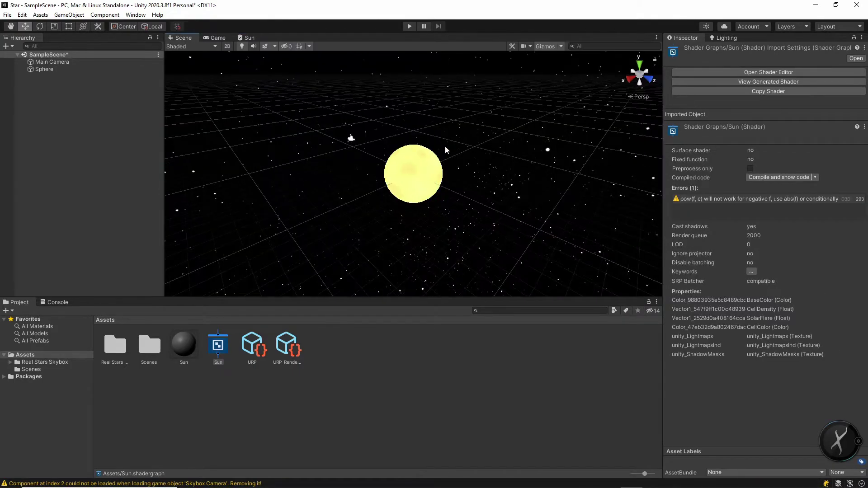
scroll(559, 170, "up", 2)
left_click_drag(550, 180, 538, 179, "alt")
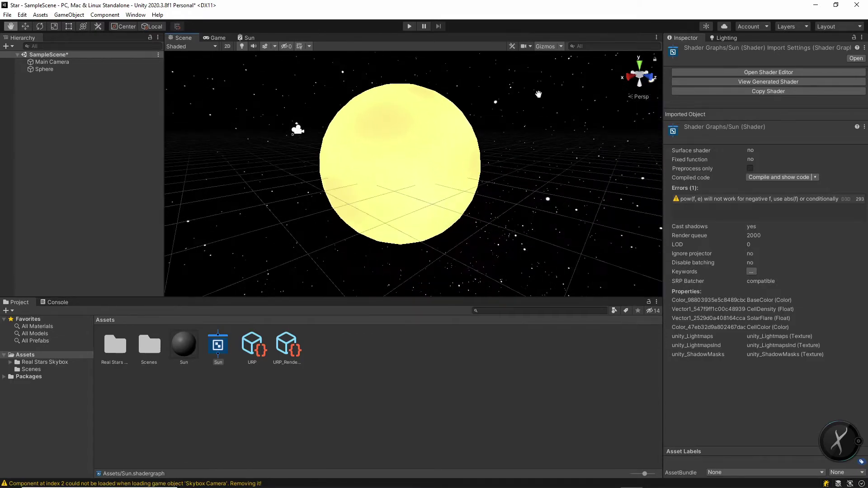
- Add a Global Volume to the scene and create a new profile for it
left_click(71, 113)
right_click(71, 113)
mouse_move(113, 287)
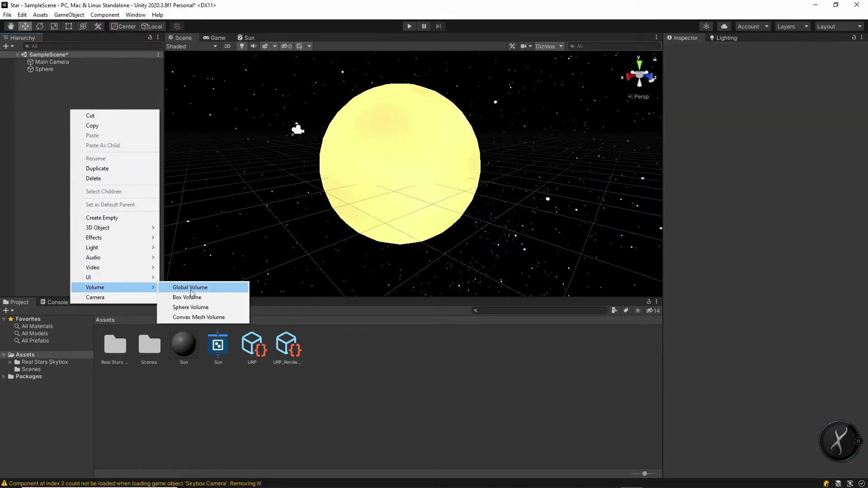
left_click(199, 288)
left_click(89, 111)
left_click(90, 76)
left_click(835, 153)
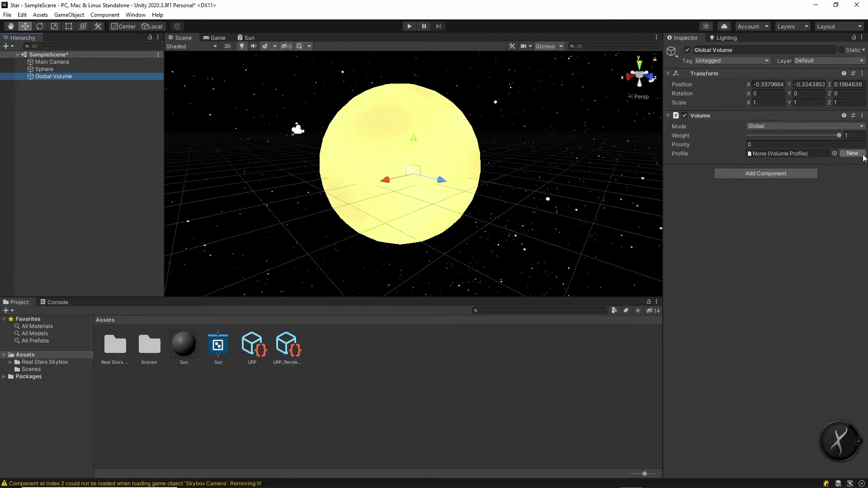
- Add a Bloom post-processing override to the Global Volume
left_click(769, 187)
left_click(752, 223)
left_click(752, 223)
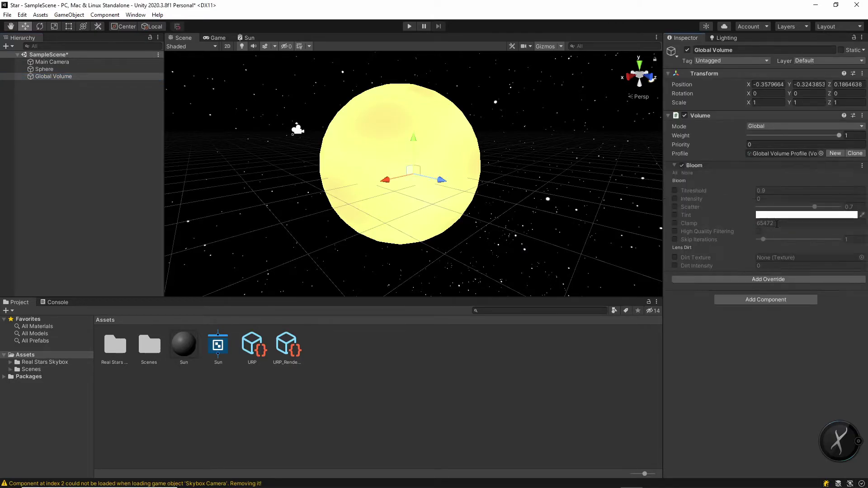
- Enable Bloom's threshold and intensity, setting them to 0.5 and 1.5, and view the glowing sphere
left_click(760, 190)
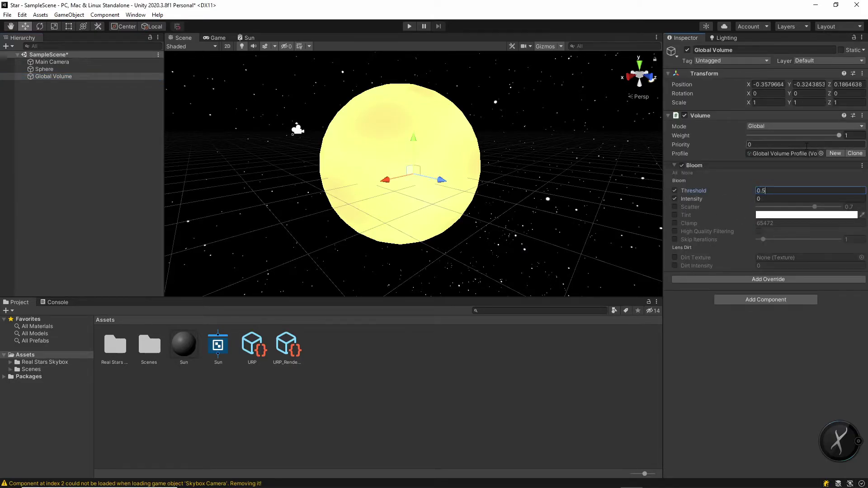
key("Tab")
type("1.5")
left_click(561, 132)
middle_click_drag(512, 125, 539, 127)
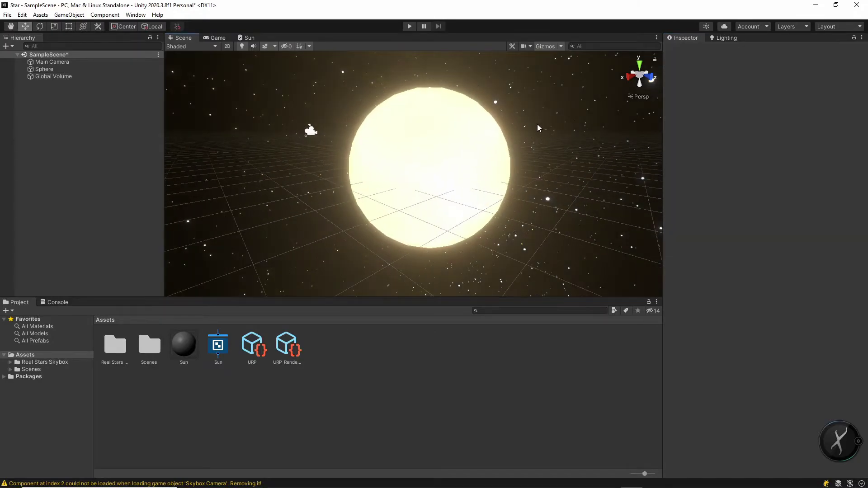
- Run the scene in Play mode to check the glowing Sun, and stop it
right_click_drag(538, 125, 555, 118)
middle_click_drag(555, 118, 533, 121)
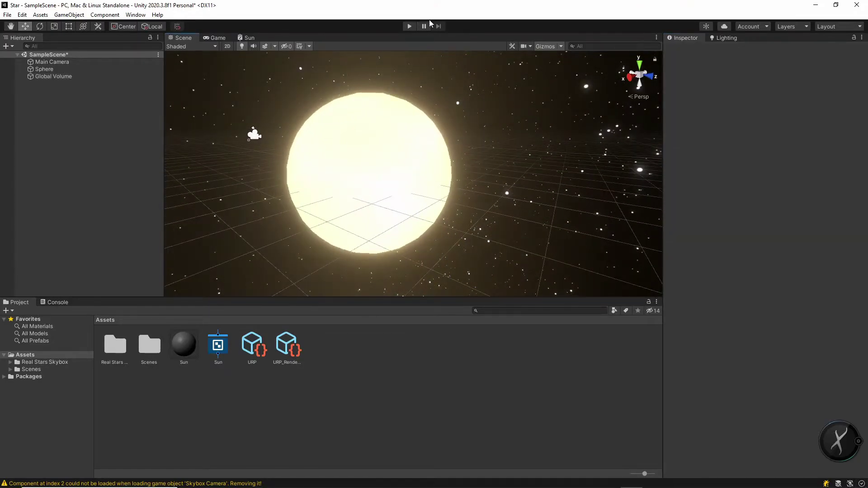
left_click(409, 26)
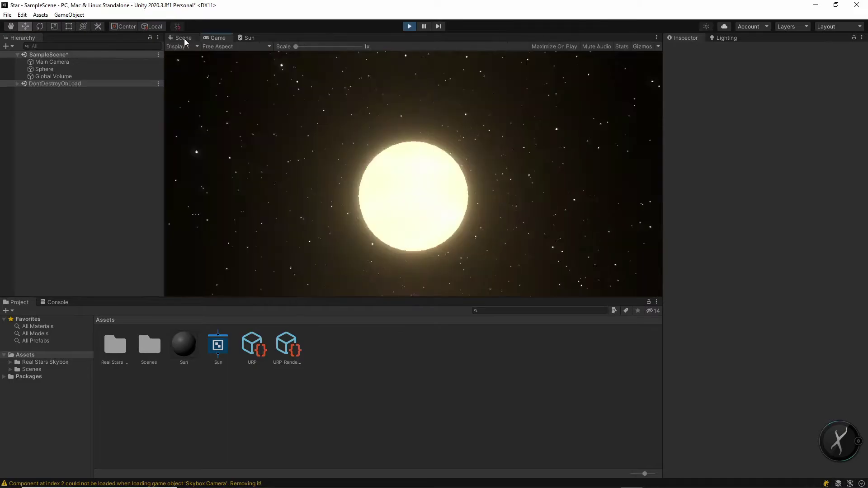
left_click(410, 27)
- Add a Time node to the Sun shader graph ahead of the Voronoi node
left_click(252, 40)
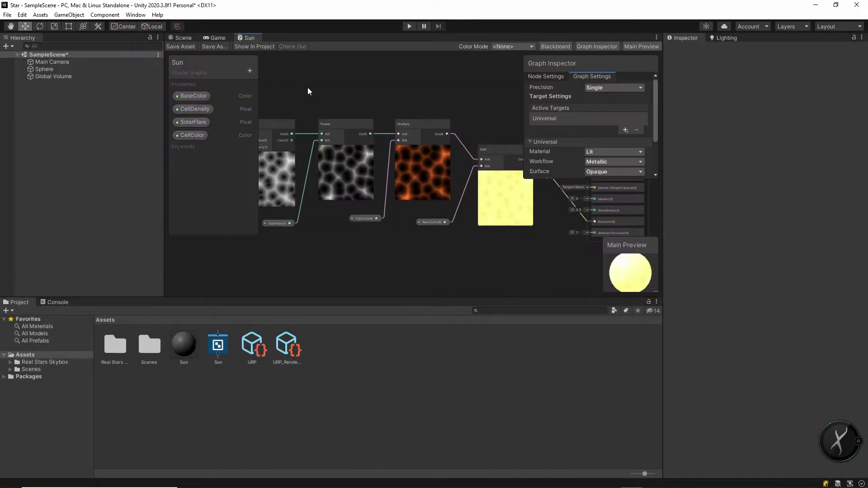
middle_click_drag(307, 89, 489, 115)
left_click(250, 71)
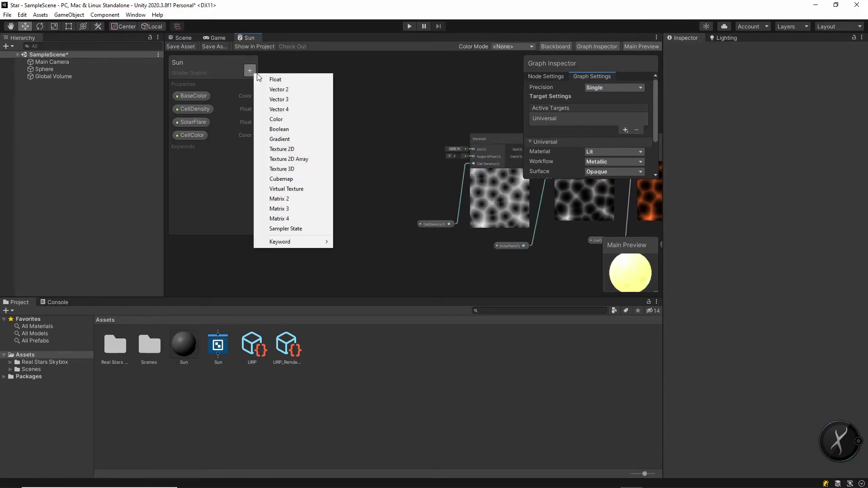
key("Escape")
right_click(310, 120)
left_click(343, 126)
type("Ti")
key("Return")
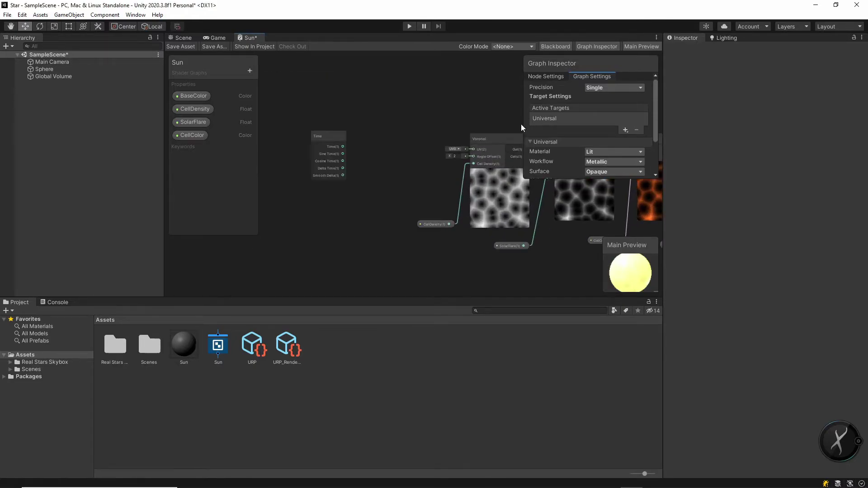
- Feed the Time output into input A of a new Multiply node
left_click_drag(345, 147, 388, 149)
type("multi")
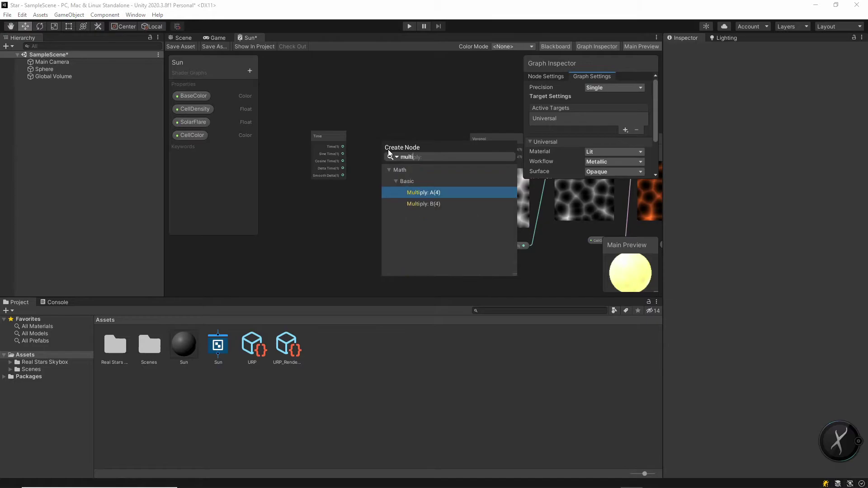
key("Return")
- Add a Float property named CellSpeed with default 1 and connect it to input B of the new Multiply node
left_click(250, 70)
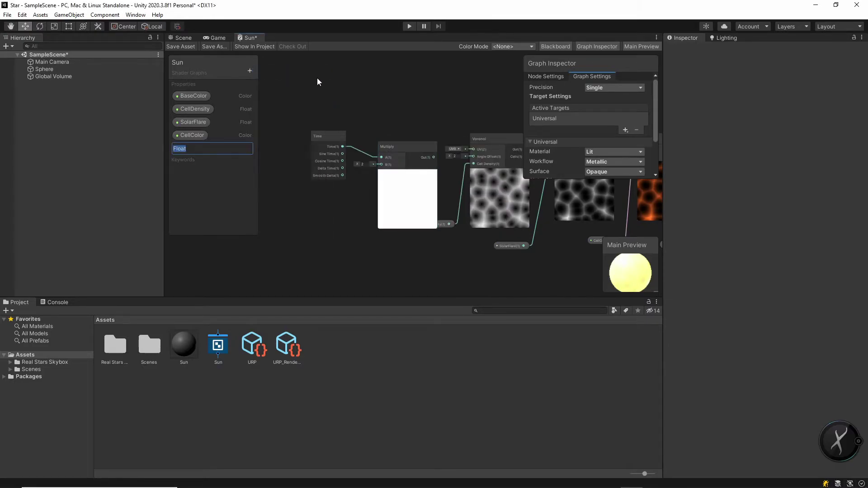
type("CellSpeed")
key("Return")
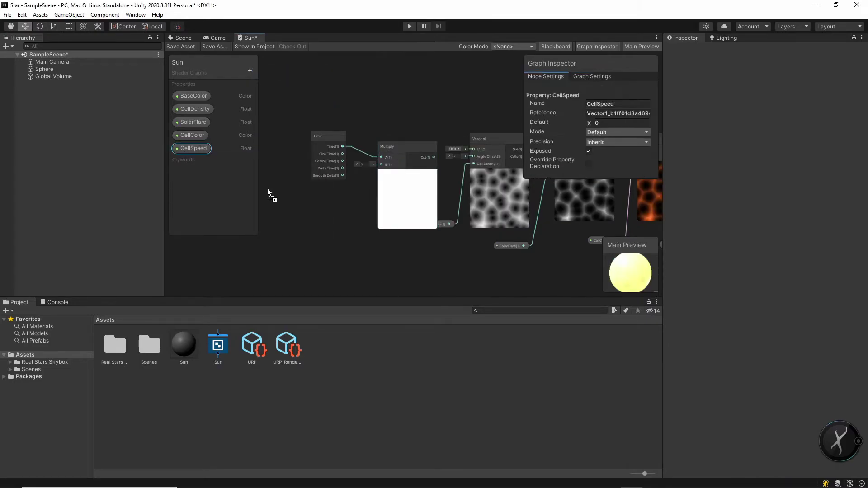
left_click_drag(334, 193, 380, 168)
type("1")
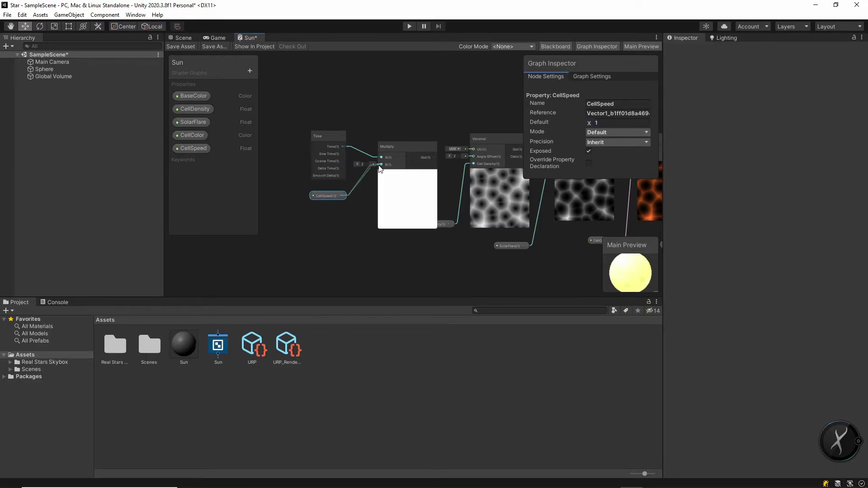
- Connect the Multiply output to the Voronoi Angle Offset and shift the nodes feeding Voronoi slightly away from it
left_click_drag(467, 155, 472, 156)
left_click_drag(290, 117, 441, 255)
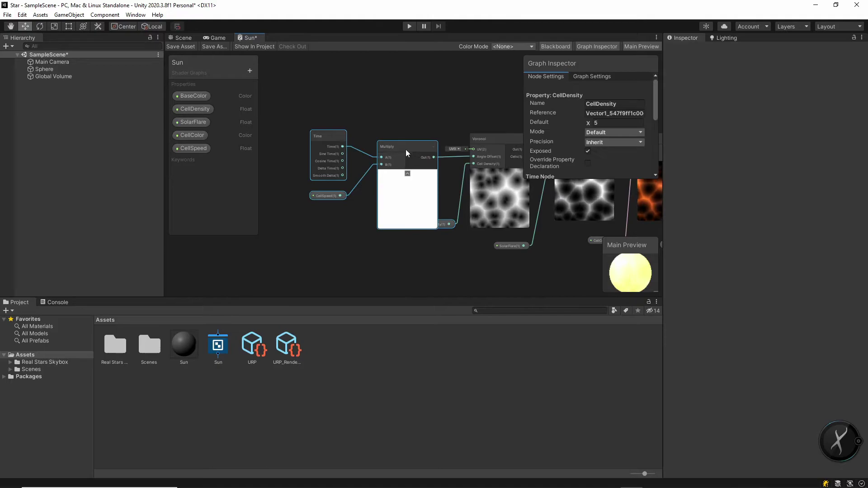
mouse_move(405, 149)
left_mouse_down()
mouse_move(368, 153)
mouse_move(399, 153)
left_mouse_up()
left_click(449, 79)
- Add a Radial Shear node and place it in the free area above the Multiply and Voronoi nodes
middle_click_drag(449, 79, 343, 129)
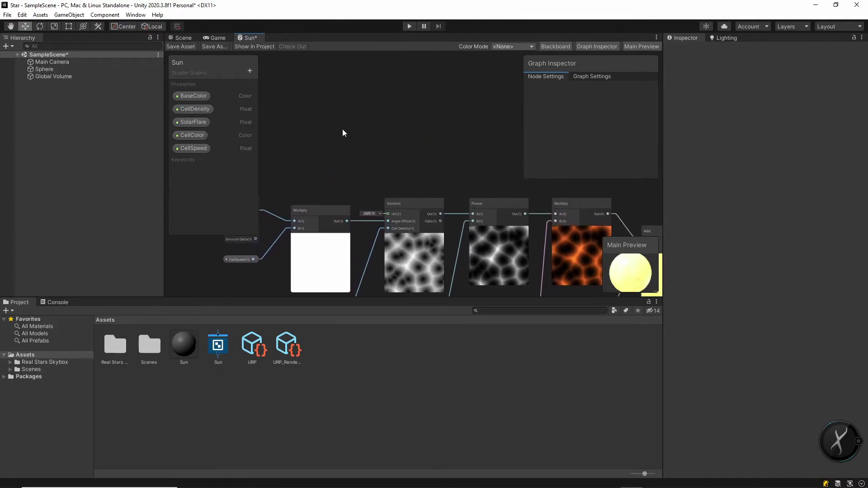
key("space")
type("rad")
key("Return")
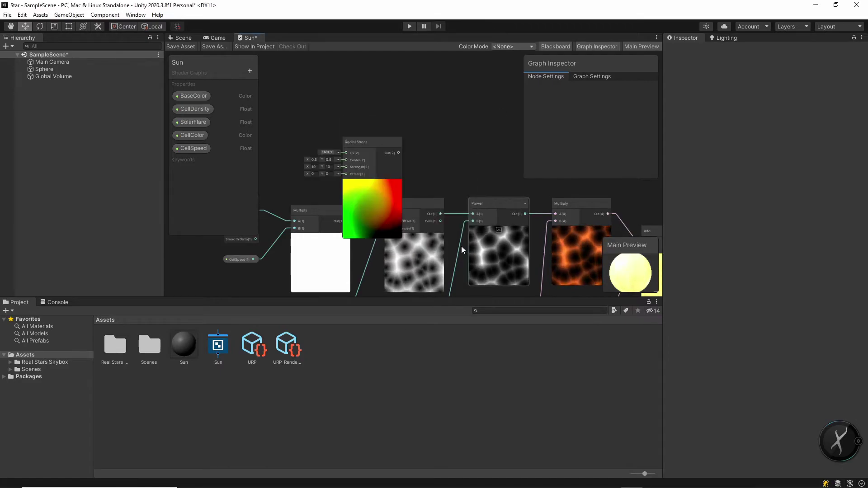
left_click_drag(361, 133, 319, 114)
- Set the Radial Shear node's Strength to 1 in both X and Y
scroll(422, 154, "up", 2)
middle_click_drag(422, 155, 506, 159)
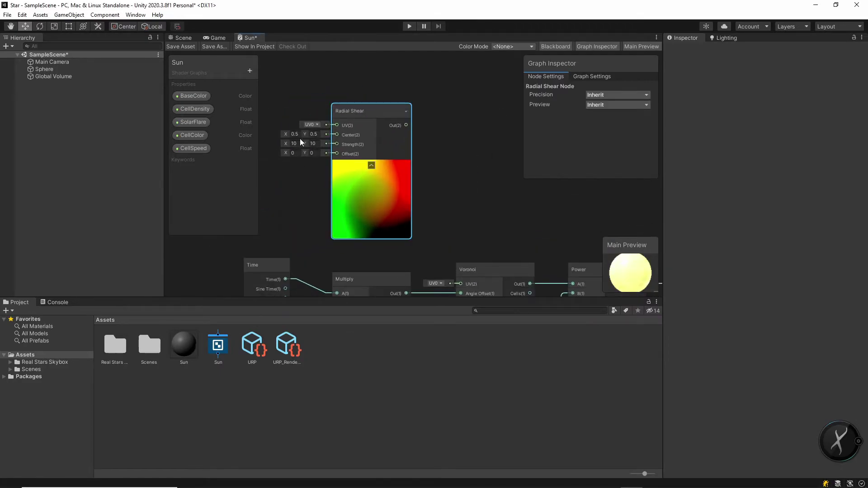
type("1")
key("Tab")
type("1")
key("Return")
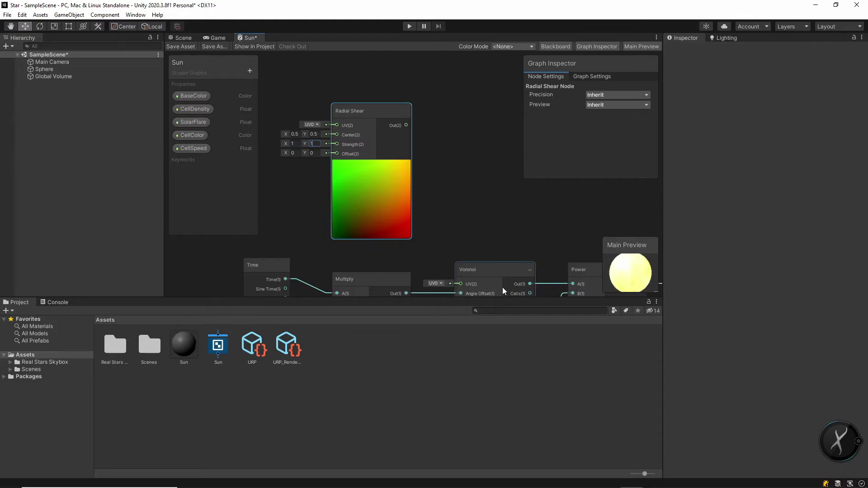
- Connect the Radial Shear output to the Voronoi UV input and save the Sun shader graph
middle_click_drag(508, 198, 462, 145)
left_click_drag(360, 73, 413, 232)
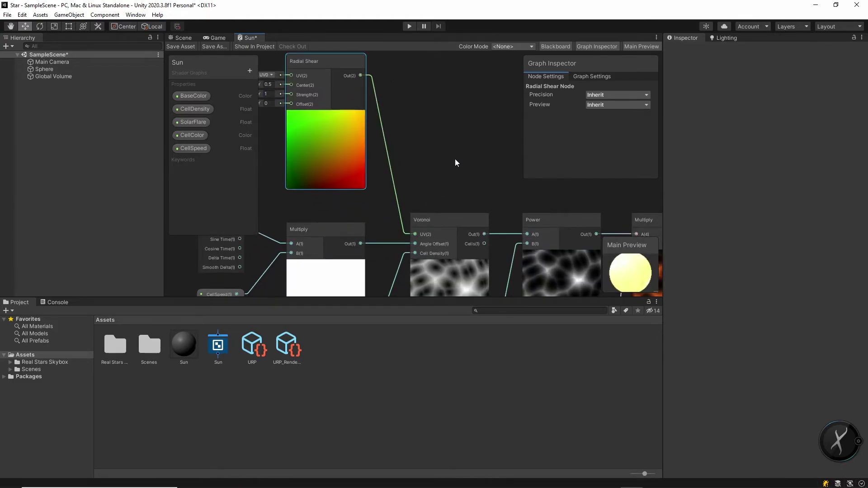
middle_click_drag(455, 158, 384, 92)
scroll(383, 94, "down", 1)
middle_click_drag(449, 106, 290, 85)
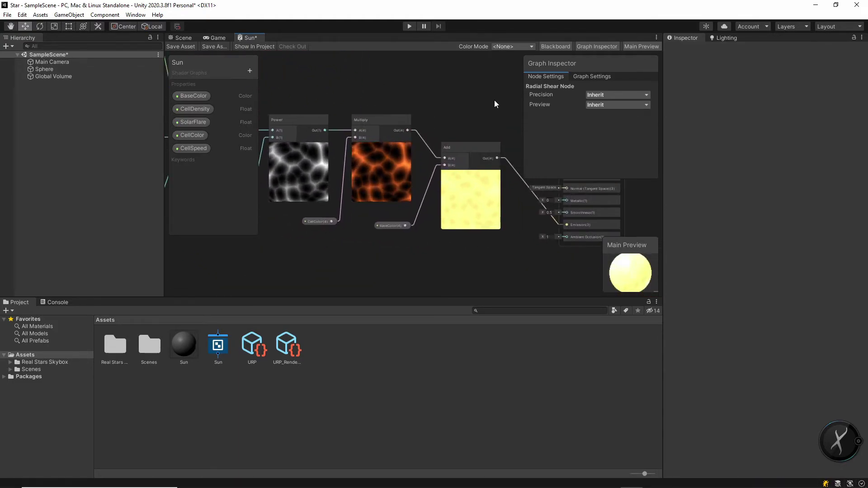
middle_click_drag(494, 100, 370, 115)
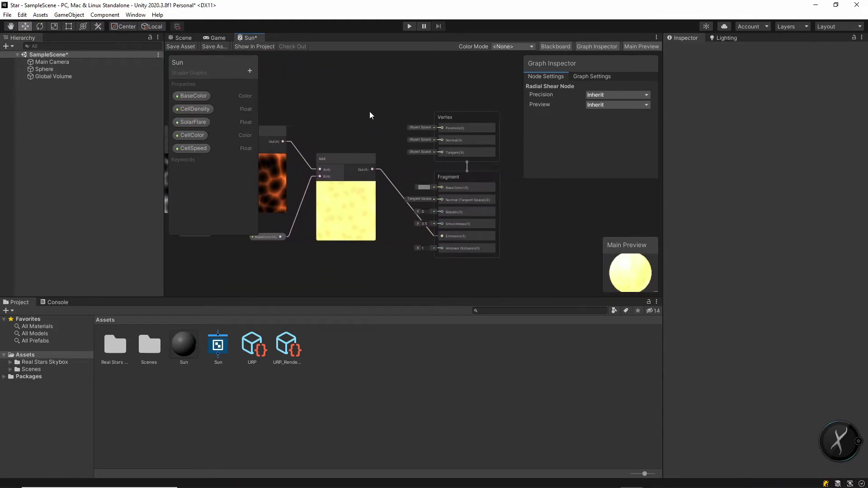
left_click(181, 46)
- Run the scene and set the Sun material's CellDensity to 250 and SolarFlare to 30
left_click(183, 38)
left_click(409, 25)
left_click(185, 344)
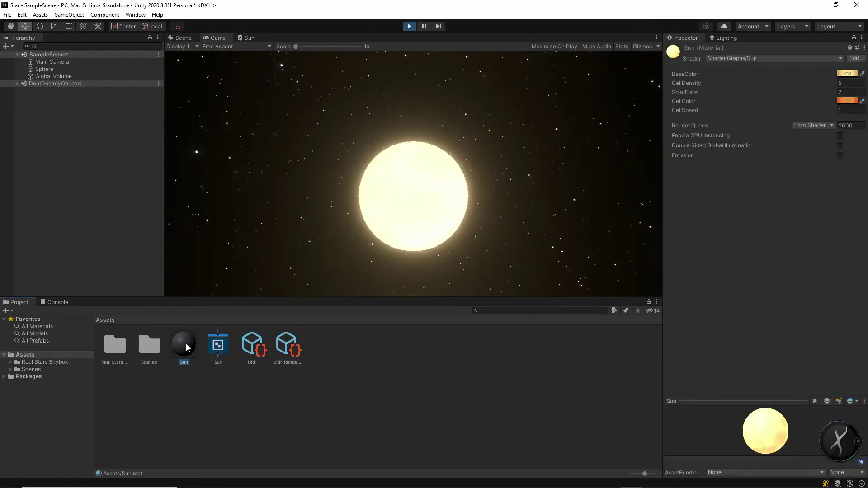
left_click_drag(835, 84, 170, 79)
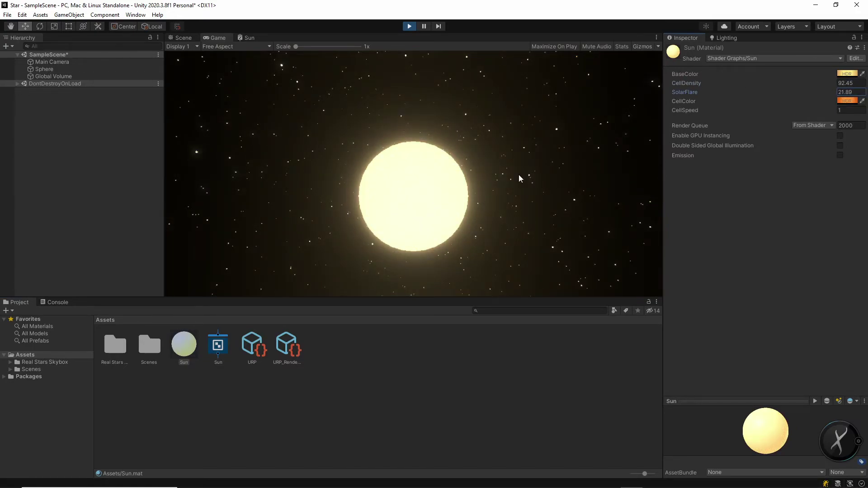
left_click_drag(834, 93, 817, 97)
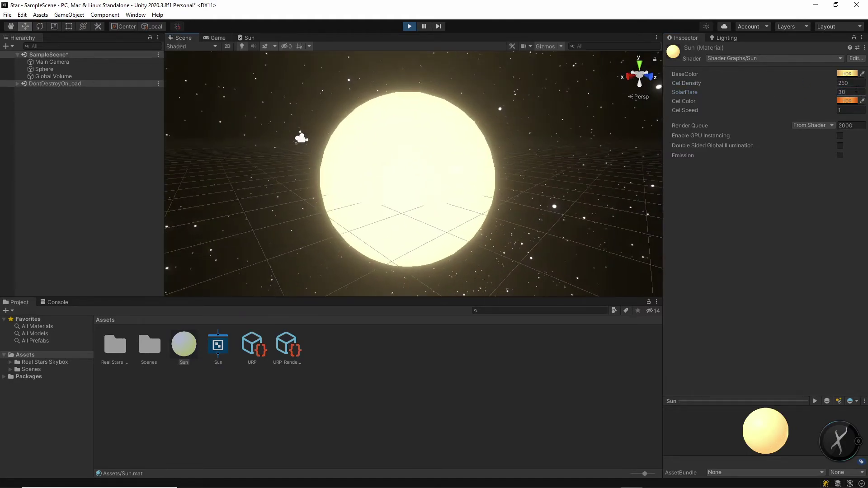
- Change the Sun material's BaseColor to a brighter HDR blue, RGB 29, 107, 191 with intensity about 2.09
left_click(847, 74)
left_click_drag(844, 116, 768, 168)
left_click(859, 66)
left_click(847, 73)
left_click(829, 282)
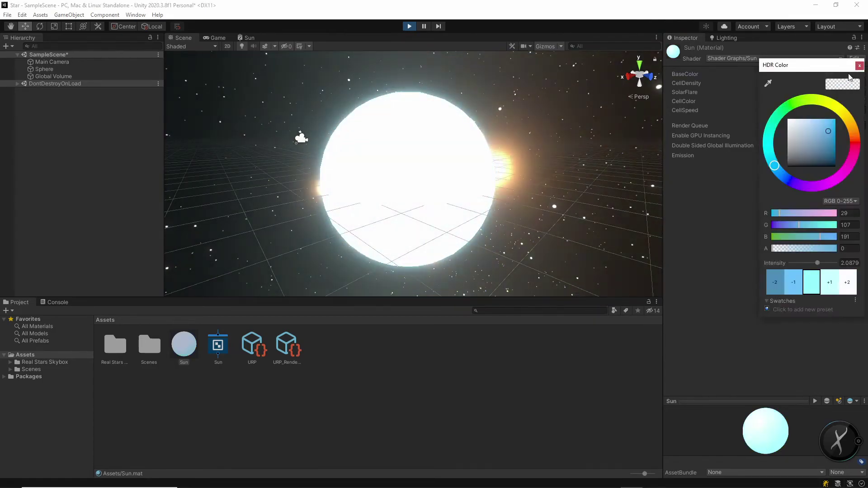
left_click(859, 66)
- Change the Sun material's CellColor to a teal-green tone and adjust its SolarFlare value
left_click(847, 100)
left_click_drag(793, 210, 759, 183)
left_click(741, 207)
left_click_drag(832, 93, 75, 92)
- Adjust the Bloom intensity on the Global Volume
scroll(214, 162, "down", 4)
left_click(54, 77)
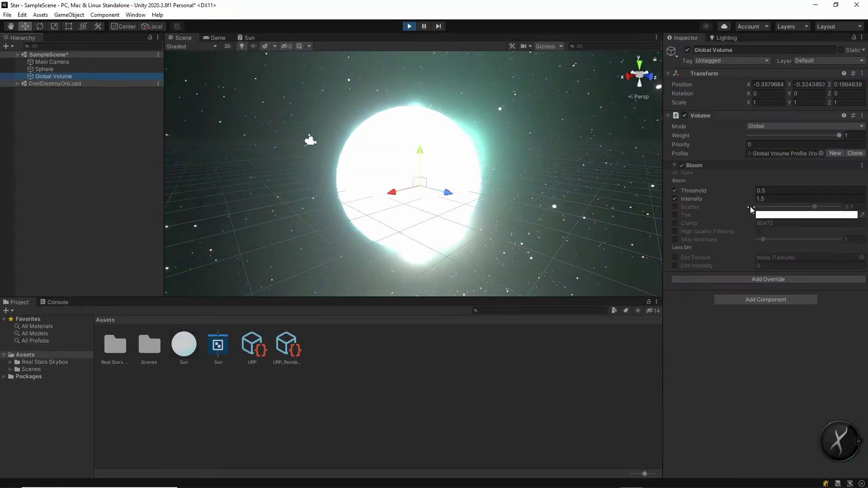
left_click_drag(747, 199, 683, 189)
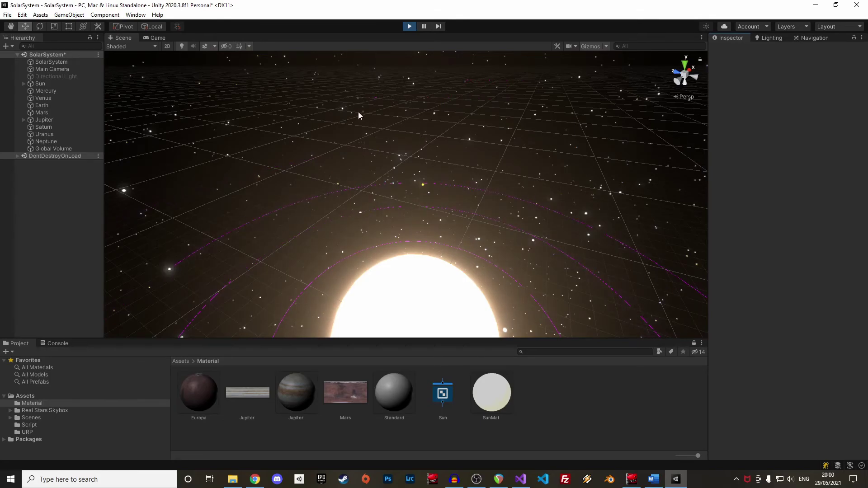
- Focus the running SolarSystem scene on Jupiter and examine the planet and its orbit trail from another angle
left_click(348, 100)
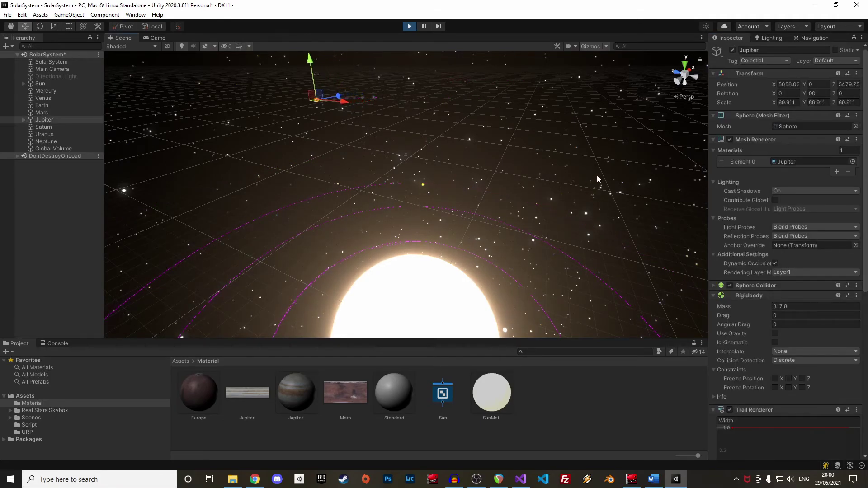
left_click(587, 134)
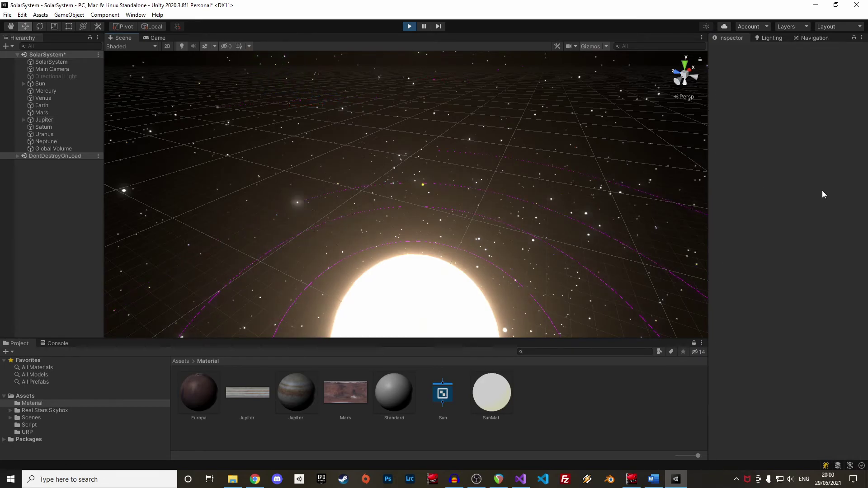
double_click(62, 121)
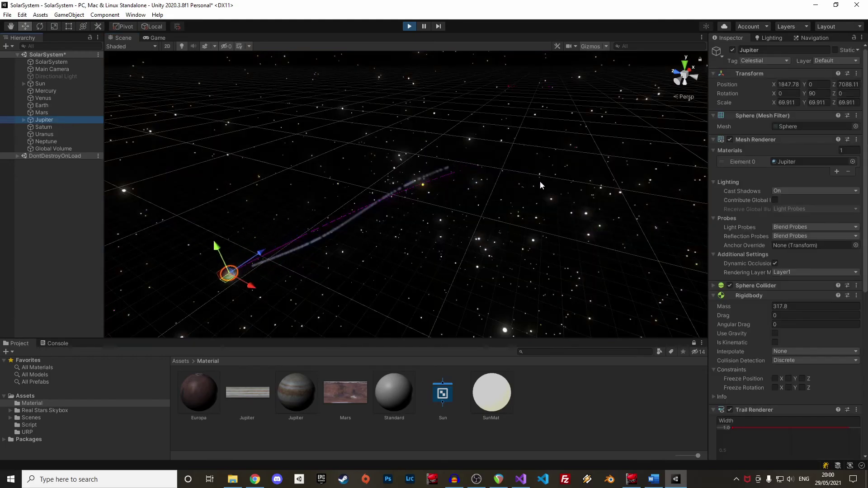
left_click_drag(341, 171, 113, 117, "alt")
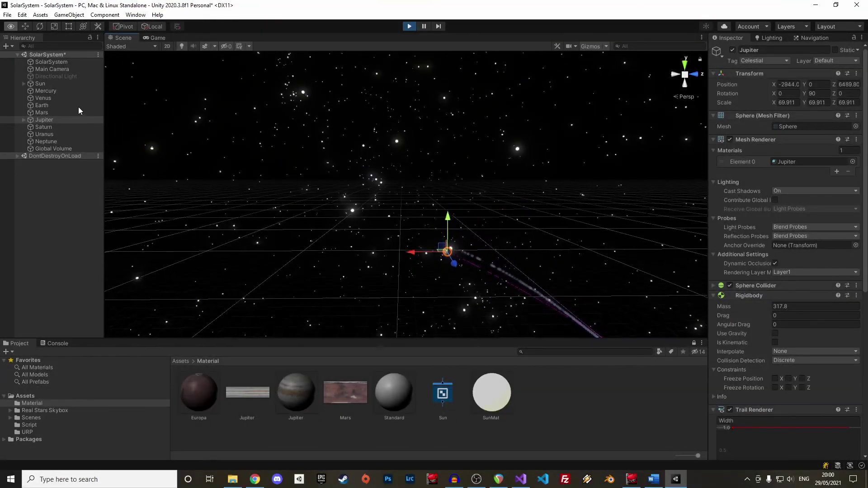